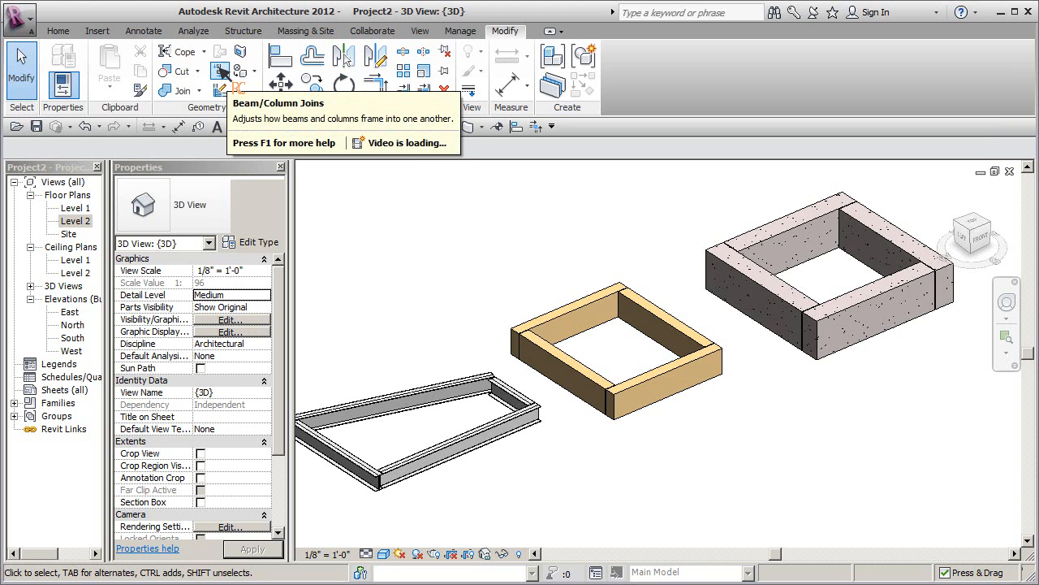
# Examine the corner joins of the steel, wood and precast concrete beam frames in the 3D view
pyautogui.scroll(1, 529, 271)
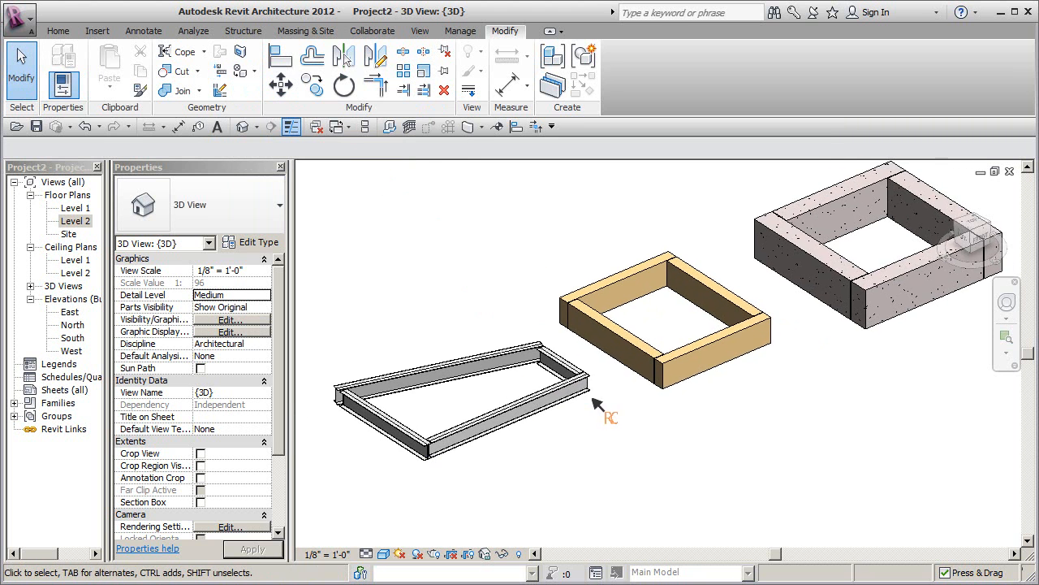
pyautogui.scroll(3, 596, 418)
pyautogui.moveTo(631, 432); pyautogui.dragTo(557, 468, button='middle')
pyautogui.moveTo(780, 330)
pyautogui.mouseDown(button='middle')
pyautogui.moveTo(608, 409)
pyautogui.moveTo(524, 424)
pyautogui.mouseUp(button='middle')
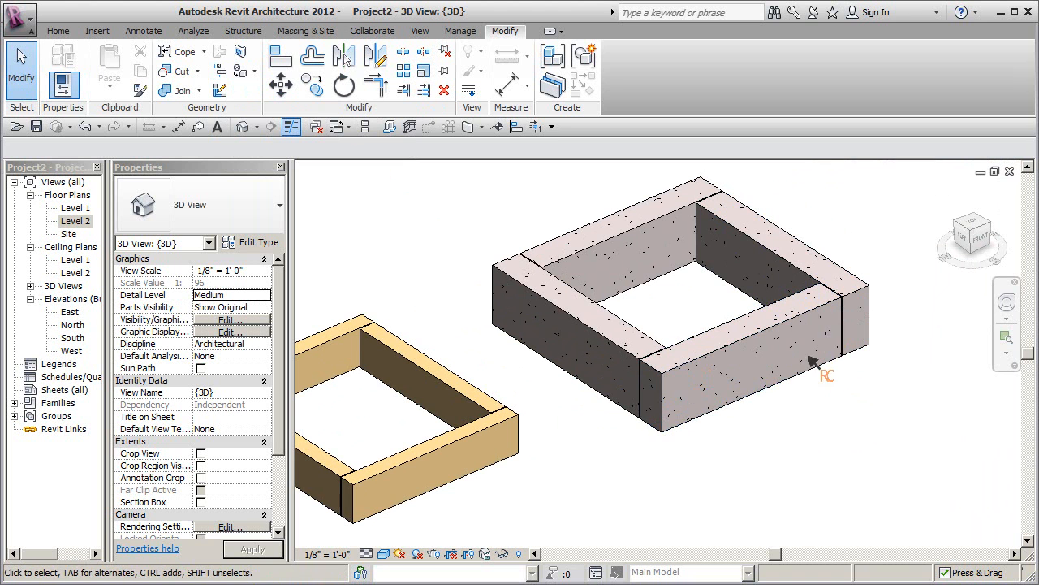
pyautogui.moveTo(597, 417); pyautogui.dragTo(672, 370, button='middle')
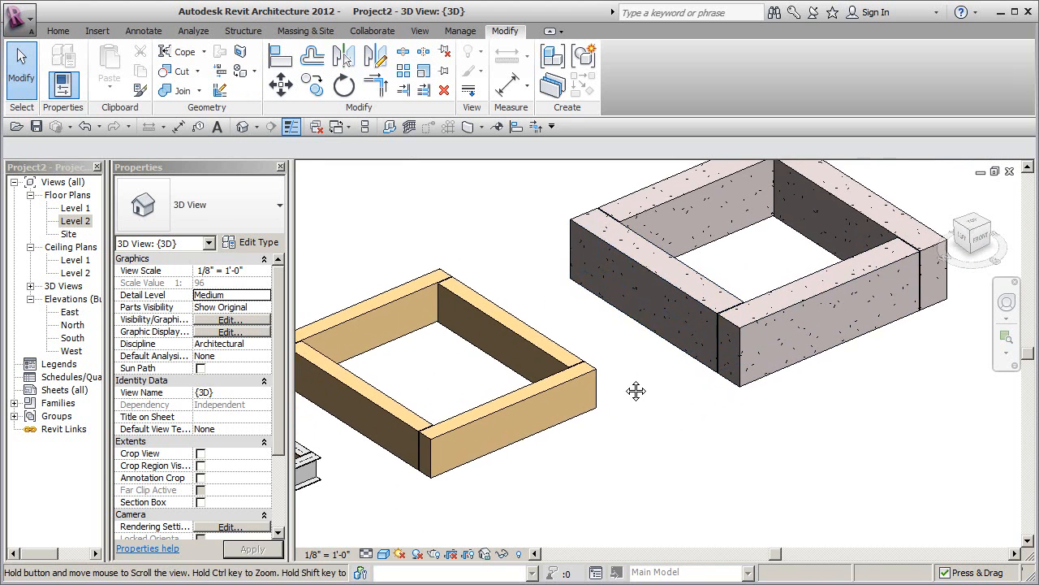
pyautogui.moveTo(602, 386); pyautogui.dragTo(651, 370, button='middle')
pyautogui.scroll(-2, 601, 389)
pyautogui.scroll(3, 454, 419)
pyautogui.scroll(-1, 449, 412)
pyautogui.moveTo(536, 435); pyautogui.dragTo(667, 399, button='middle')
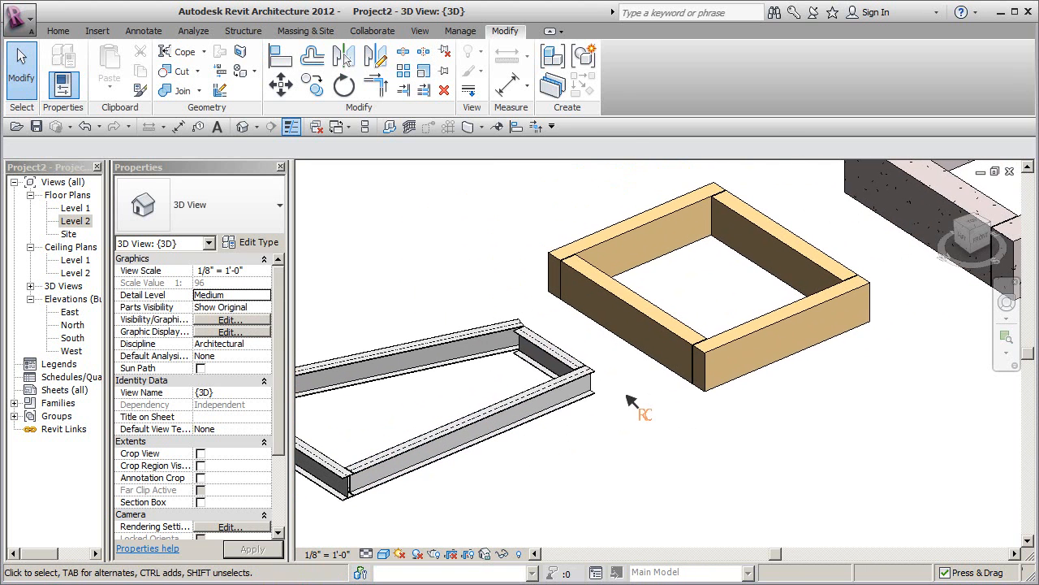
# Open the Level 2 floor plan with all three beam frames in view
pyautogui.doubleClick(76, 221)
pyautogui.scroll(-2, 549, 319)
pyautogui.moveTo(582, 324); pyautogui.dragTo(488, 277, button='middle')
pyautogui.scroll(-4, 280, 402)
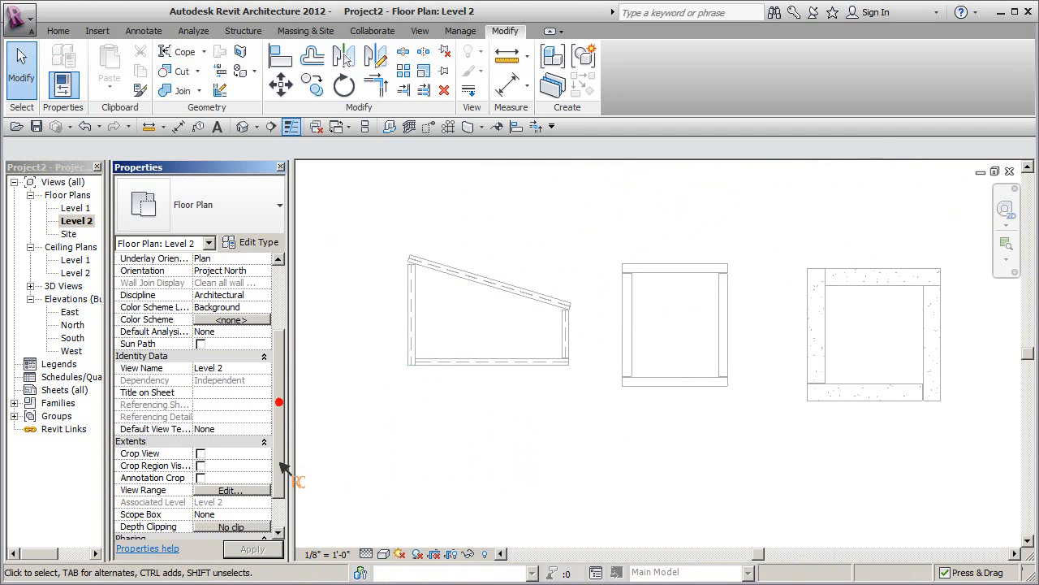
# Change the Bottom and View Depth levels in the Level 2 plan's view range
pyautogui.click(246, 468)
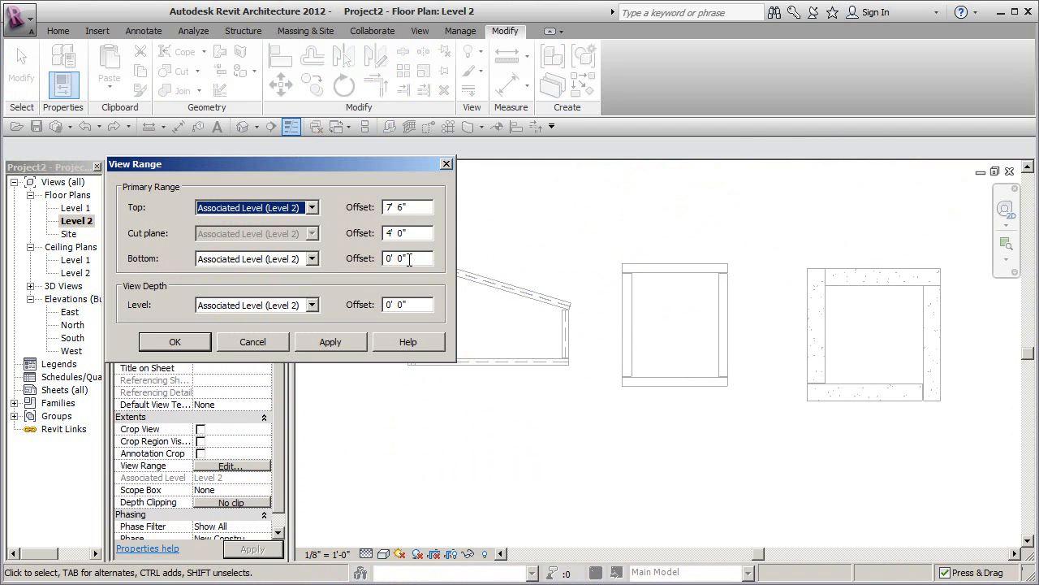
pyautogui.click(313, 258)
pyautogui.click(243, 290)
pyautogui.click(312, 305)
pyautogui.click(215, 337)
pyautogui.click(154, 342)
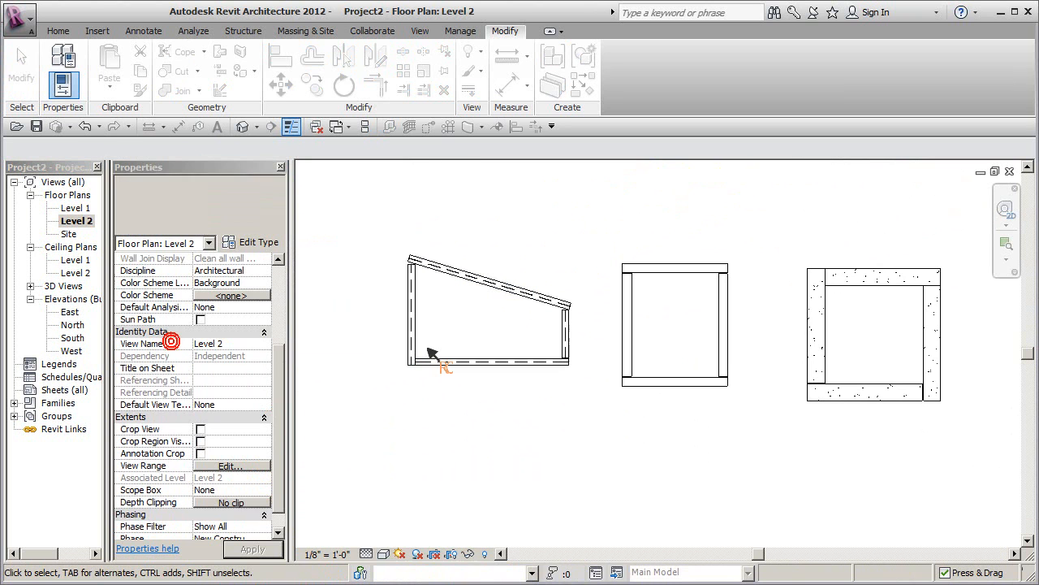
# Start Beam/Column Joins and limit the displayed beam joins to Steel and Other, hiding Wood and Precast Concrete
pyautogui.moveTo(545, 395); pyautogui.dragTo(586, 363, button='middle')
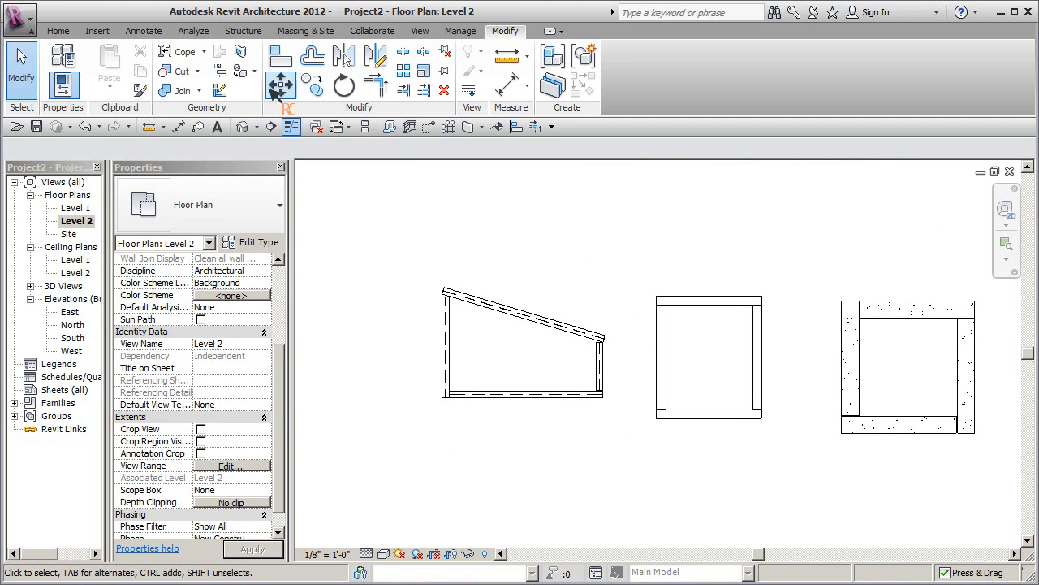
pyautogui.click(222, 71)
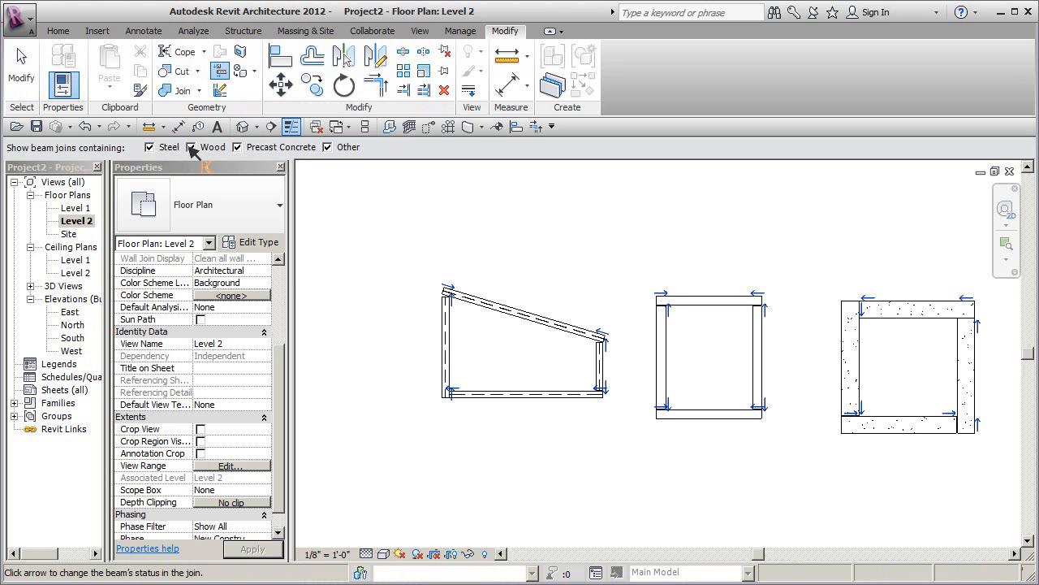
pyautogui.click(191, 147)
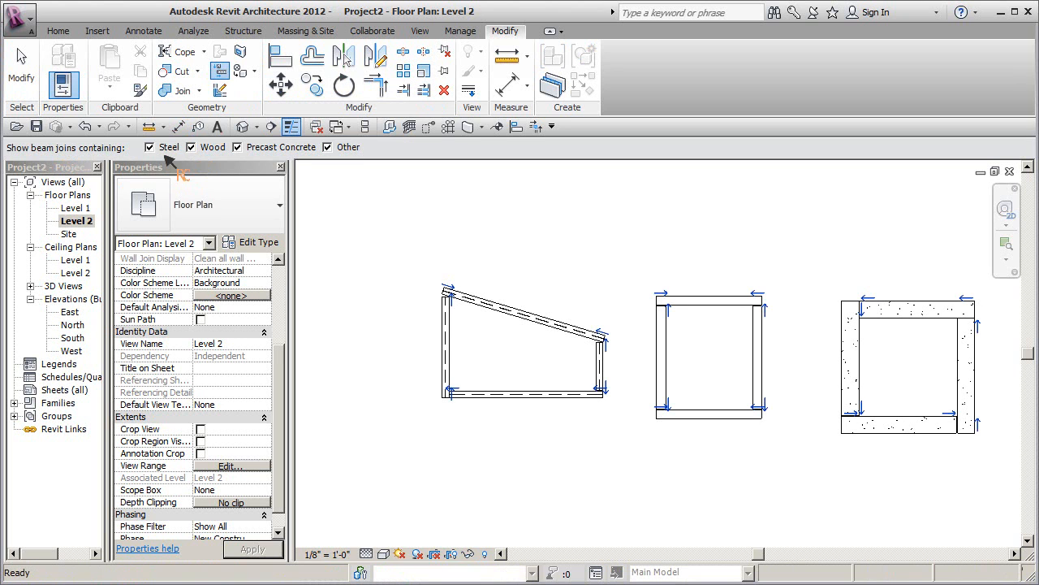
pyautogui.moveTo(581, 228); pyautogui.dragTo(523, 234, button='middle')
pyautogui.click(237, 147)
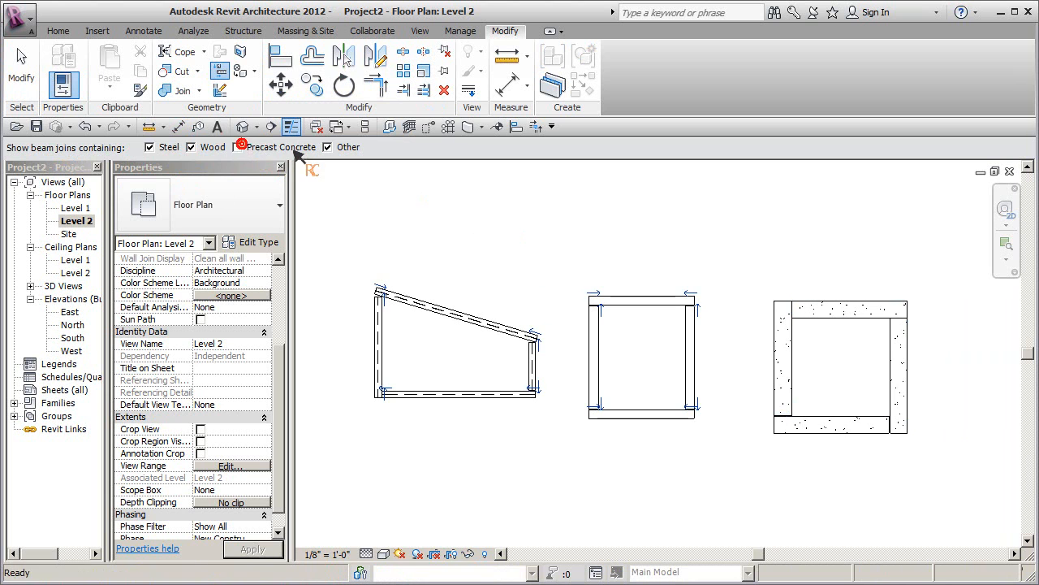
pyautogui.click(195, 147)
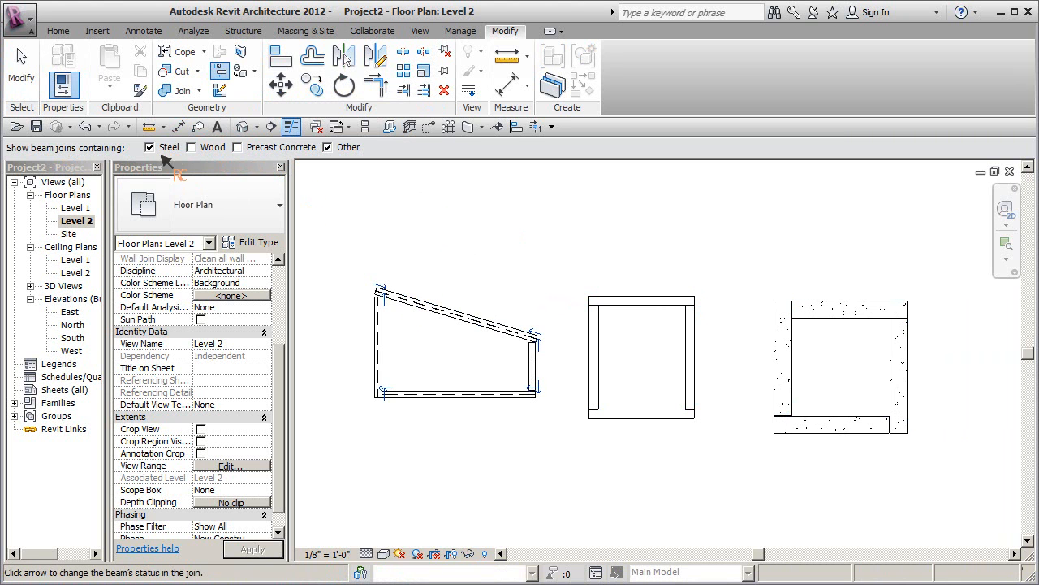
# Miter the steel frame's upper-left corner by changing the vertical beam's status in the join
pyautogui.scroll(5, 355, 297)
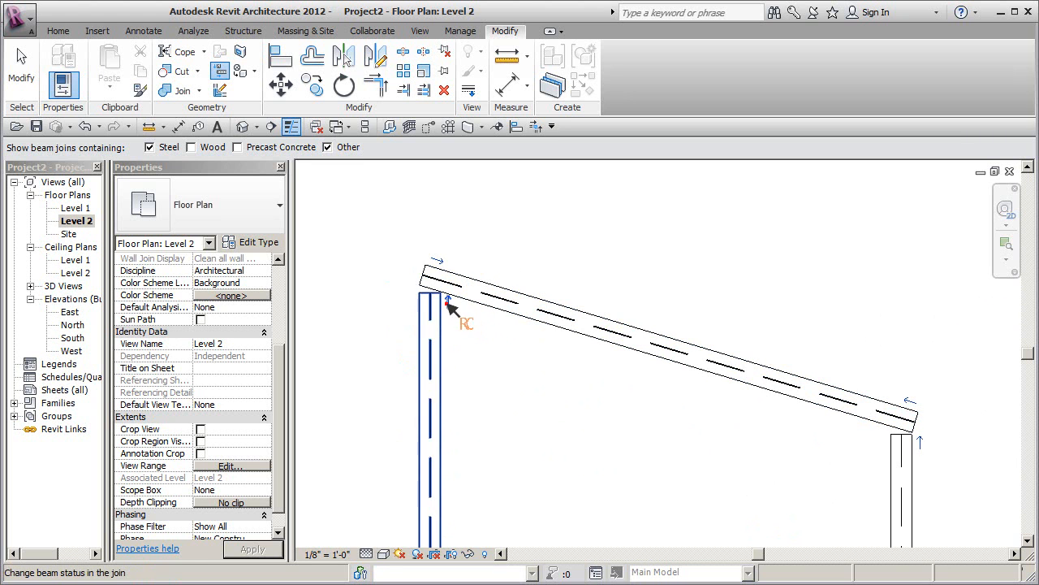
pyautogui.click(447, 300)
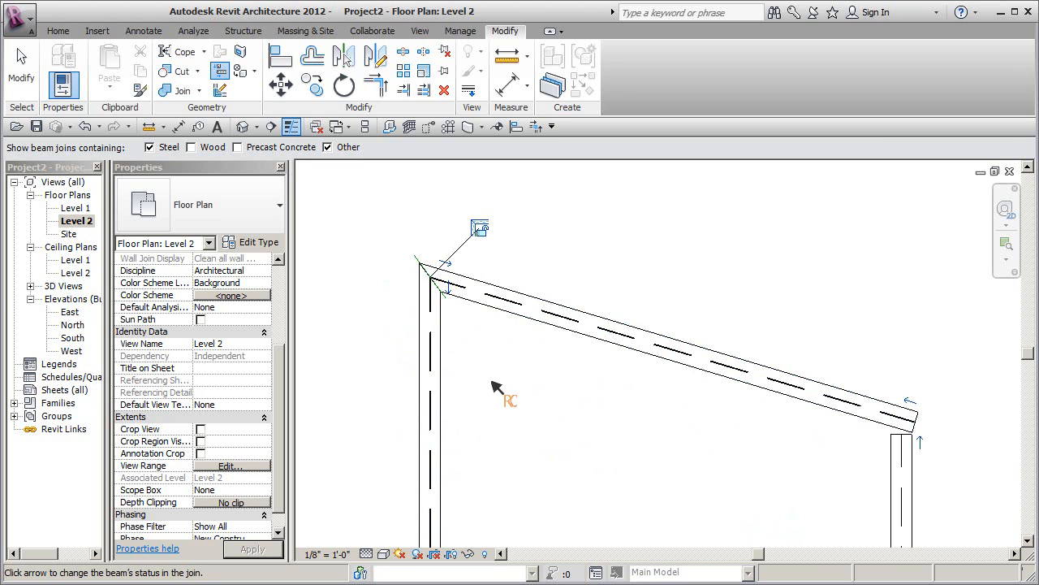
pyautogui.moveTo(641, 401); pyautogui.dragTo(592, 383, button='middle')
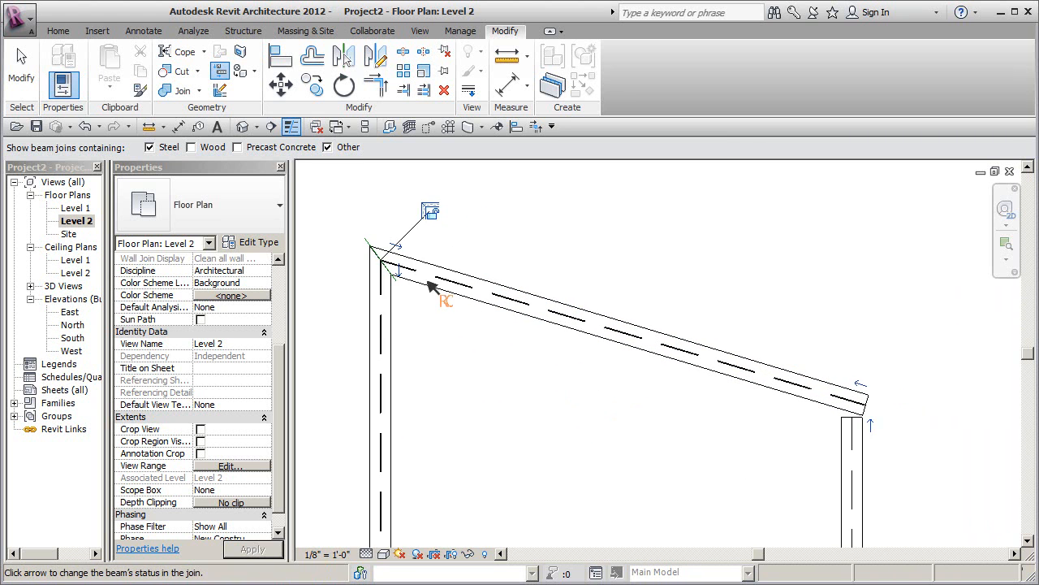
# Try cutting the sloped steel beam back against the vertical beam at the upper-left corner, and restore the miter
pyautogui.click(399, 250)
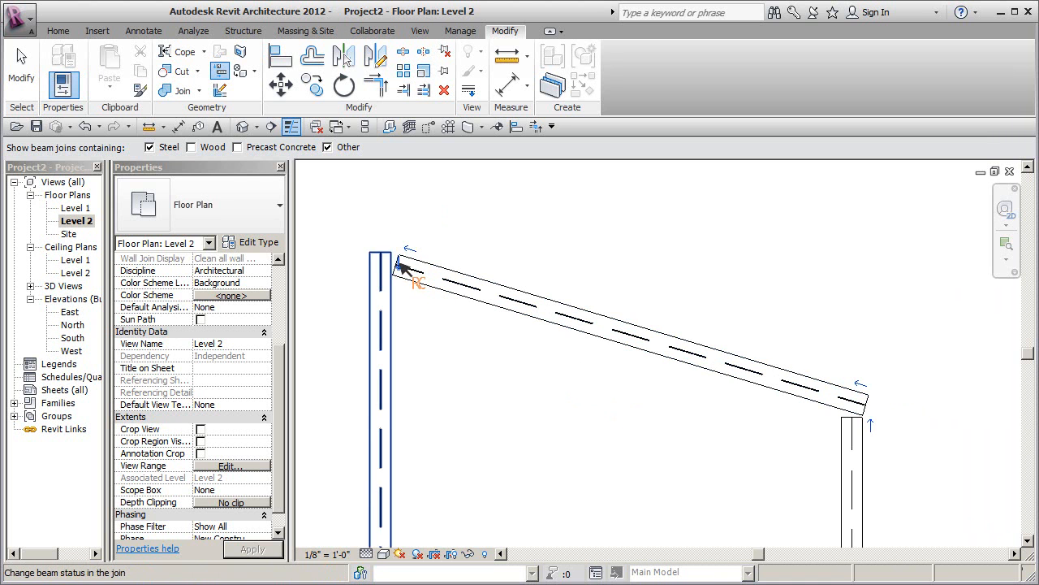
pyautogui.click(399, 284)
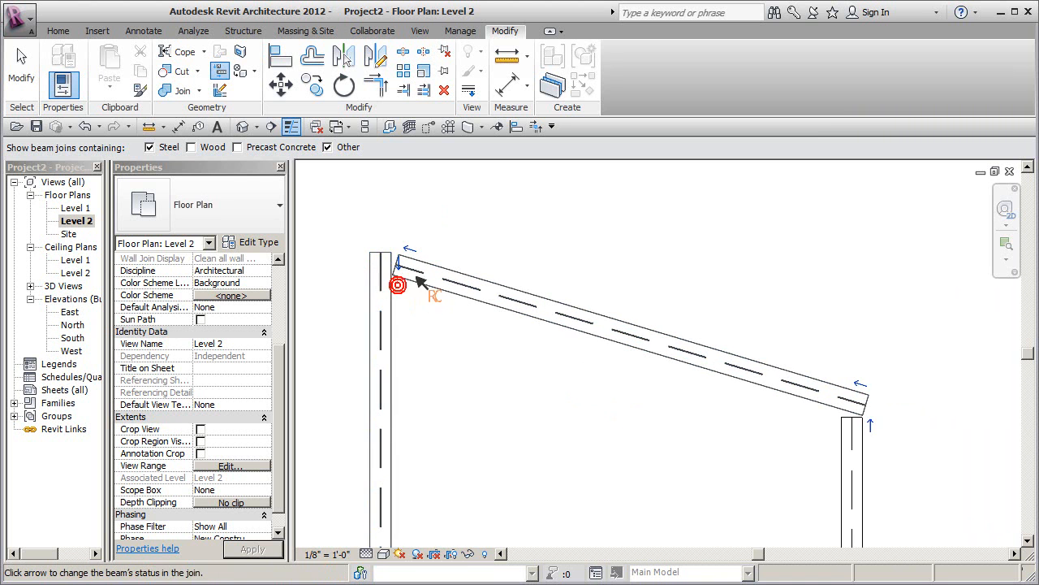
pyautogui.click(407, 250)
# Miter the steel frame's upper-right corner by changing the join status of the sloped and vertical beams
pyautogui.moveTo(794, 418); pyautogui.dragTo(608, 344, button='middle')
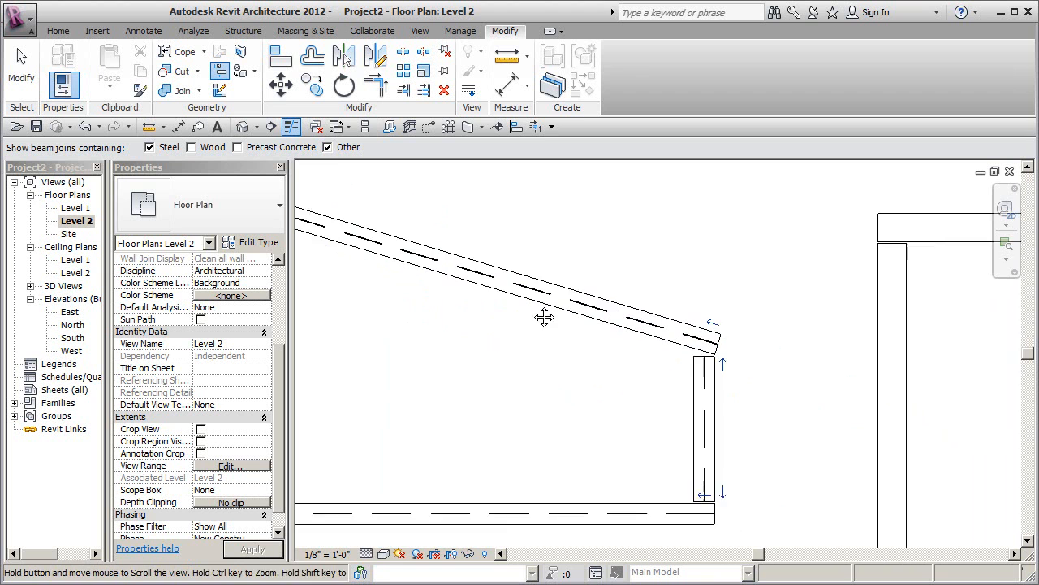
pyautogui.scroll(2, 692, 336)
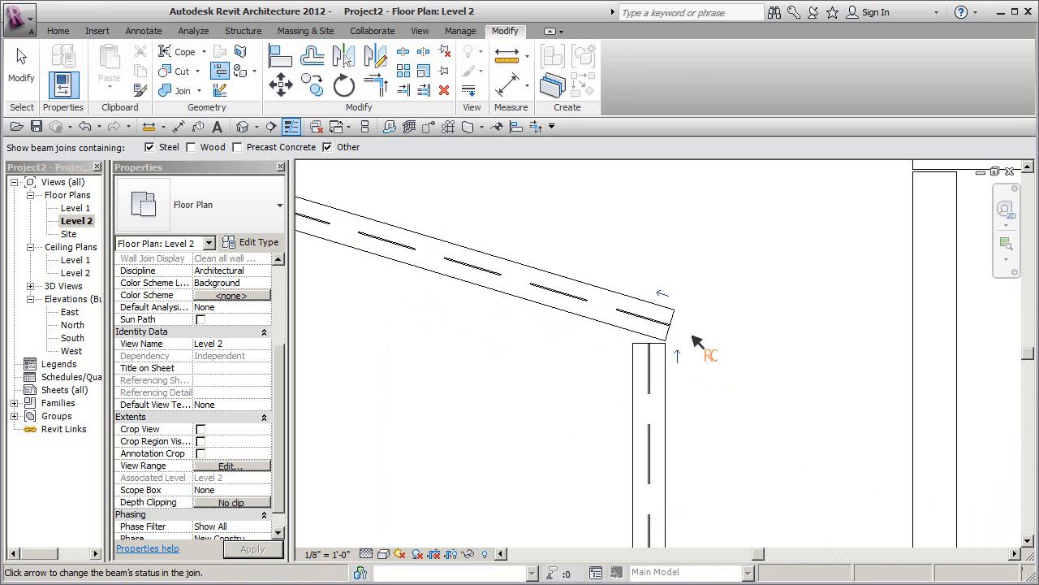
pyautogui.click(665, 298)
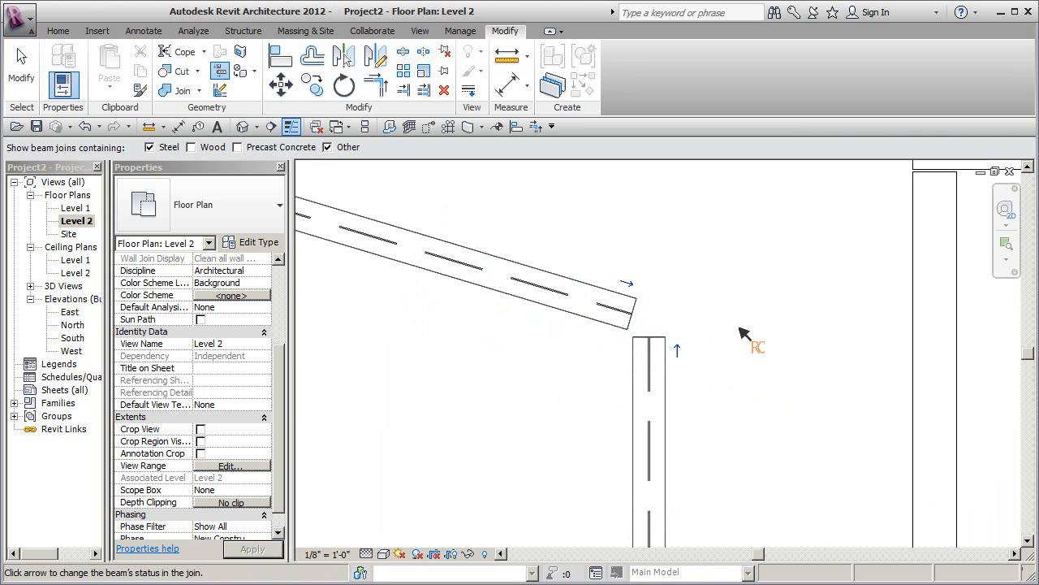
pyautogui.click(676, 350)
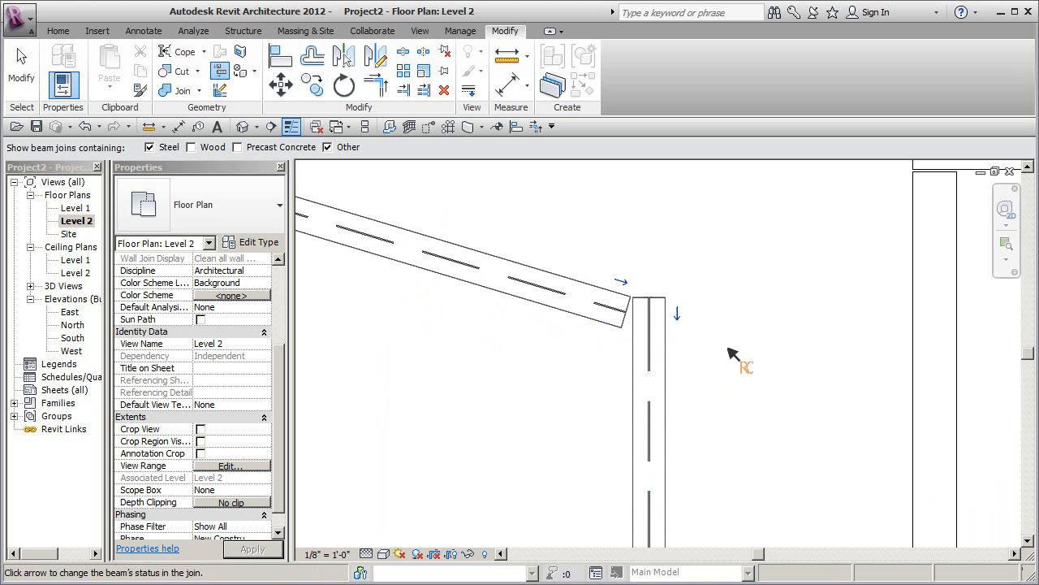
pyautogui.click(622, 282)
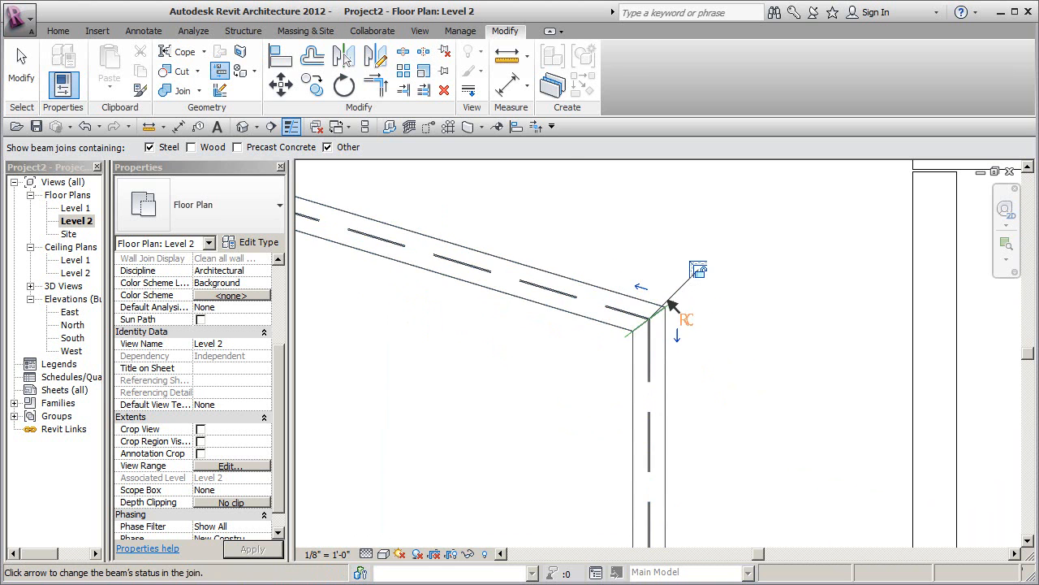
# Miter the steel frame's lower-right and lower-left corner joins
pyautogui.moveTo(682, 304); pyautogui.dragTo(694, 387, button='middle')
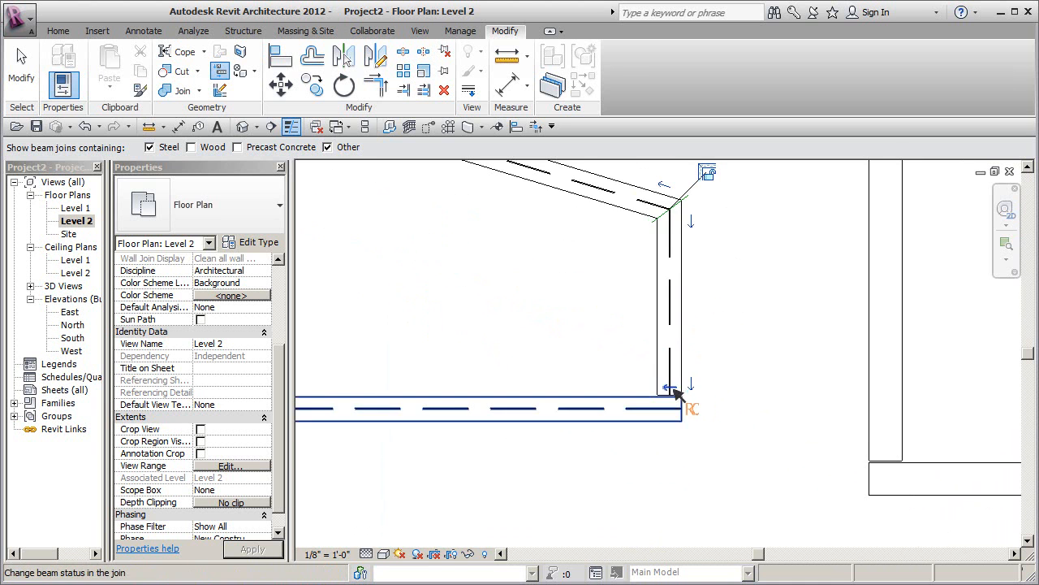
pyautogui.click(689, 388)
pyautogui.moveTo(468, 360); pyautogui.dragTo(774, 372, button='middle')
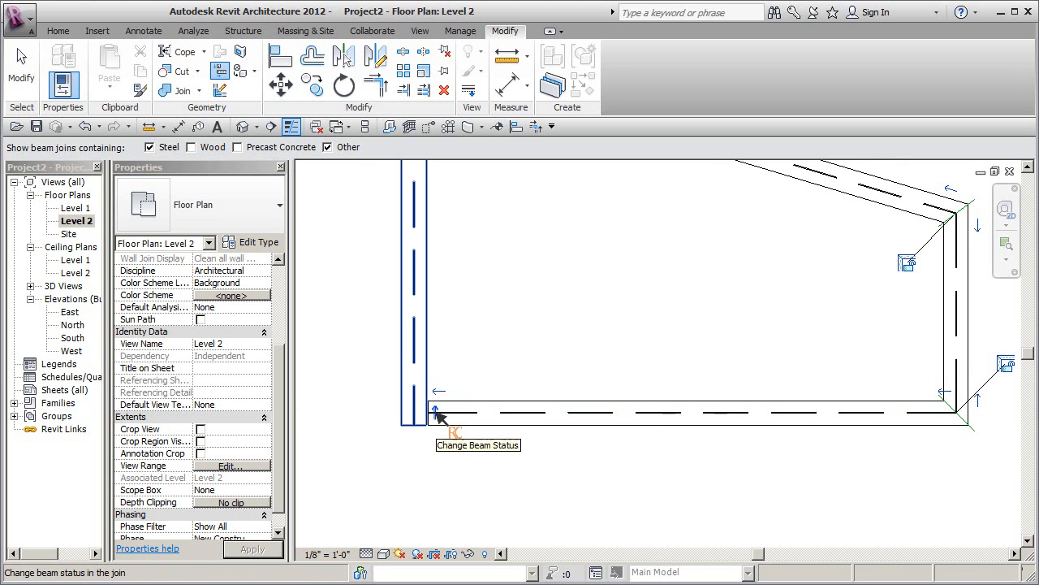
pyautogui.click(436, 412)
pyautogui.scroll(-2, 501, 383)
pyautogui.moveTo(618, 371); pyautogui.dragTo(529, 393, button='middle')
pyautogui.scroll(-1, 545, 370)
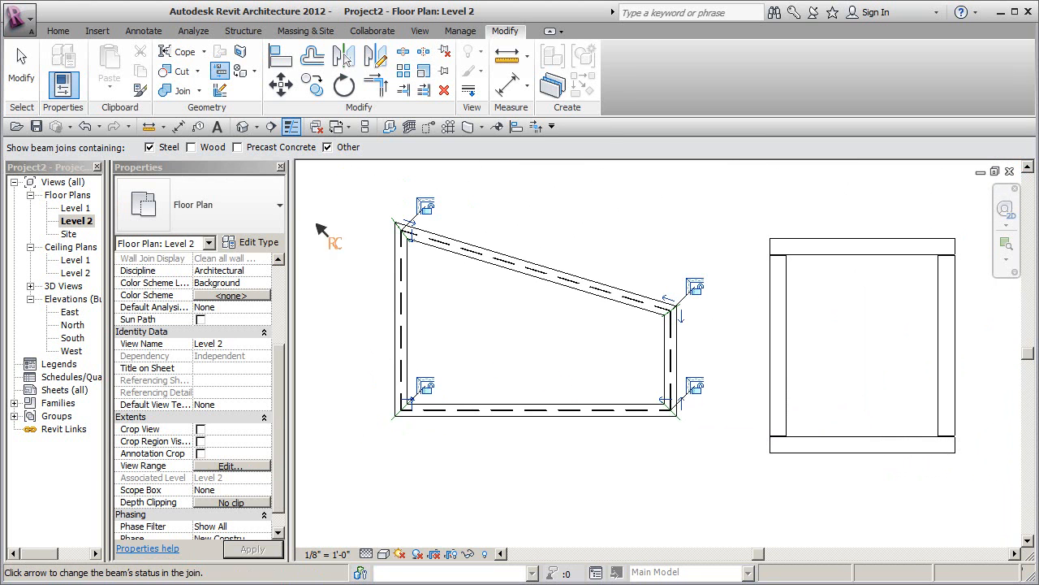
# Show the Wood beam joins and hide the Steel ones
pyautogui.click(192, 147)
pyautogui.click(162, 148)
pyautogui.moveTo(818, 328); pyautogui.dragTo(633, 360, button='middle')
pyautogui.scroll(2, 769, 293)
# Miter all four corner joins of the wood beam frame
pyautogui.click(779, 294)
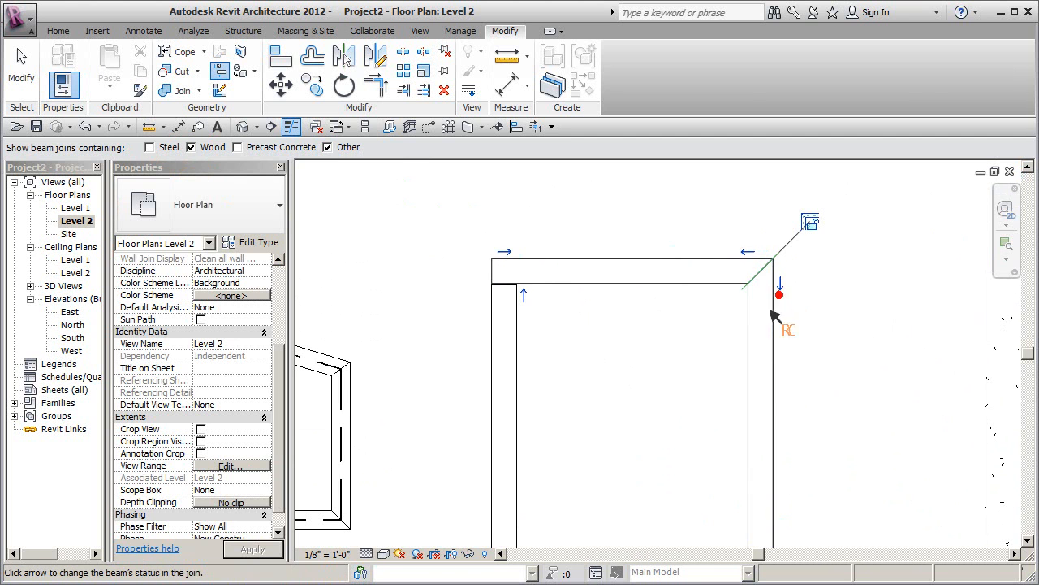
pyautogui.click(524, 294)
pyautogui.scroll(-2, 560, 312)
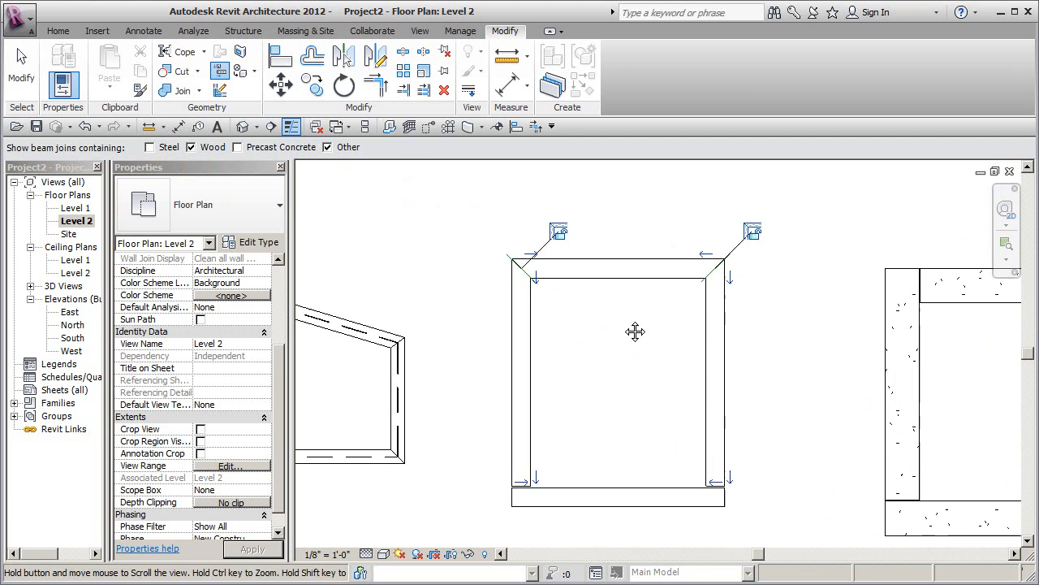
pyautogui.moveTo(625, 354); pyautogui.dragTo(568, 401, button='middle')
pyautogui.click(550, 424)
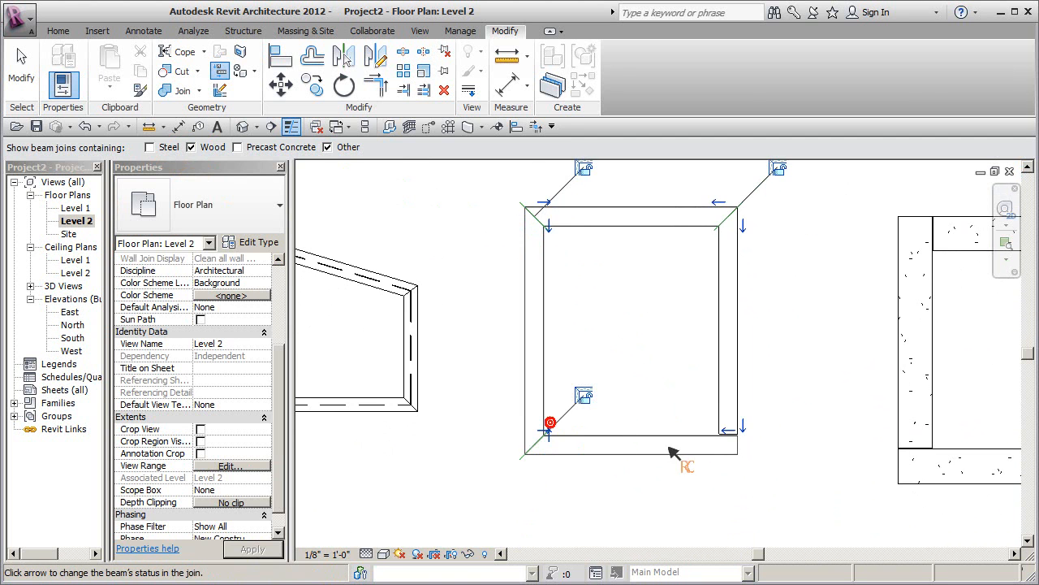
pyautogui.click(744, 425)
# Show the Precast Concrete beam joins and hide the Wood ones
pyautogui.moveTo(790, 350); pyautogui.dragTo(548, 375, button='middle')
pyautogui.moveTo(746, 321); pyautogui.dragTo(683, 317, button='middle')
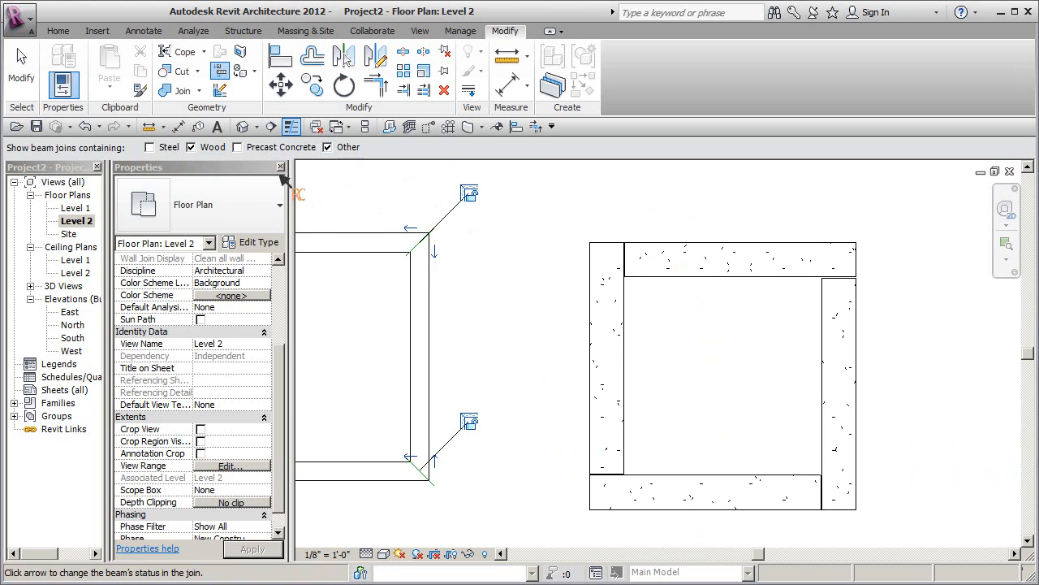
pyautogui.click(237, 147)
pyautogui.click(191, 147)
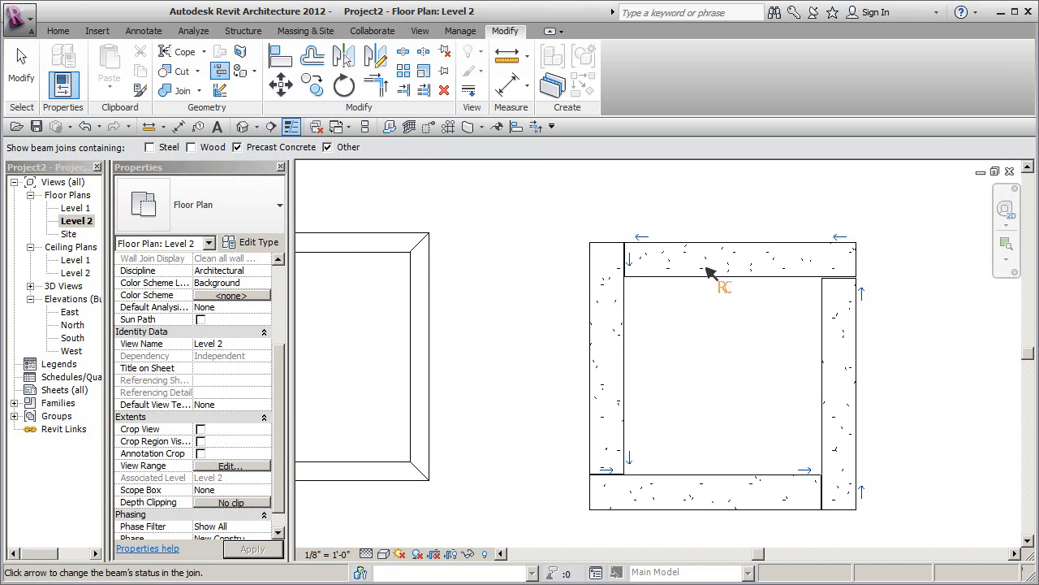
# Change the precast frame's butt joins so the top beam runs through at upper-left, the right beam at upper-right and the bottom beam at lower-right
pyautogui.click(641, 236)
pyautogui.click(840, 236)
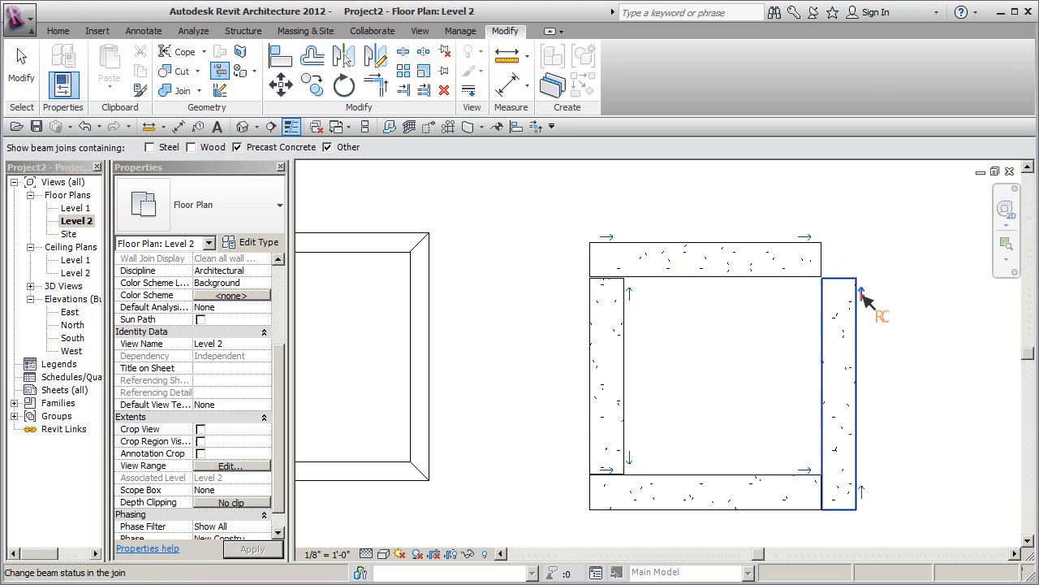
pyautogui.click(863, 492)
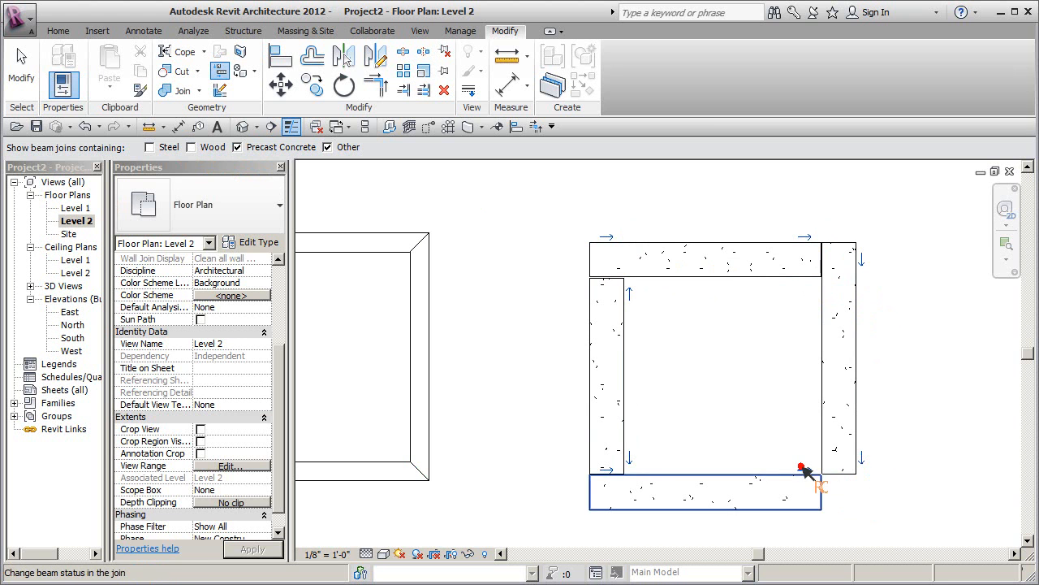
pyautogui.click(800, 472)
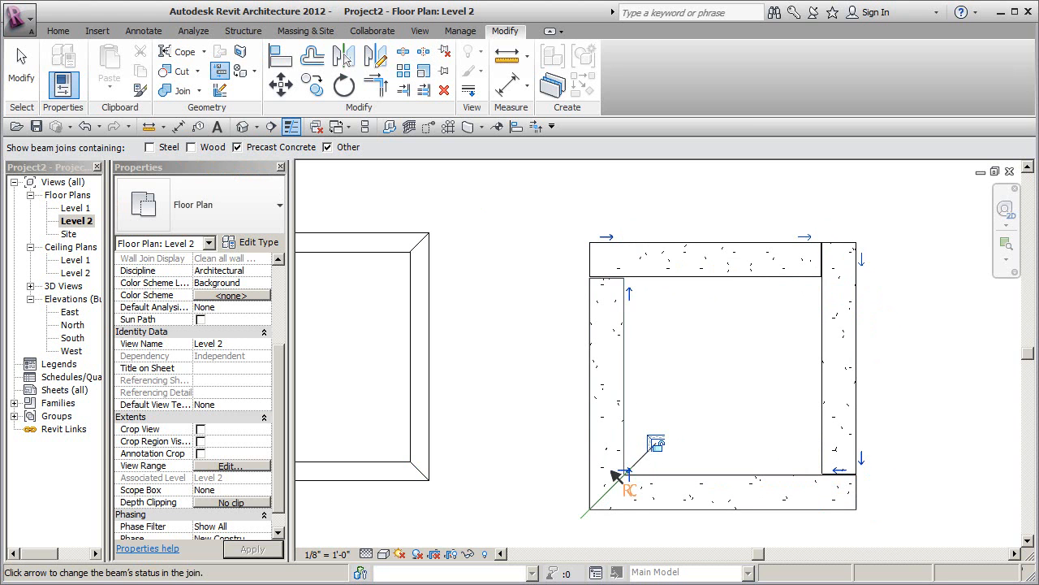
pyautogui.click(627, 477)
pyautogui.scroll(-2, 700, 422)
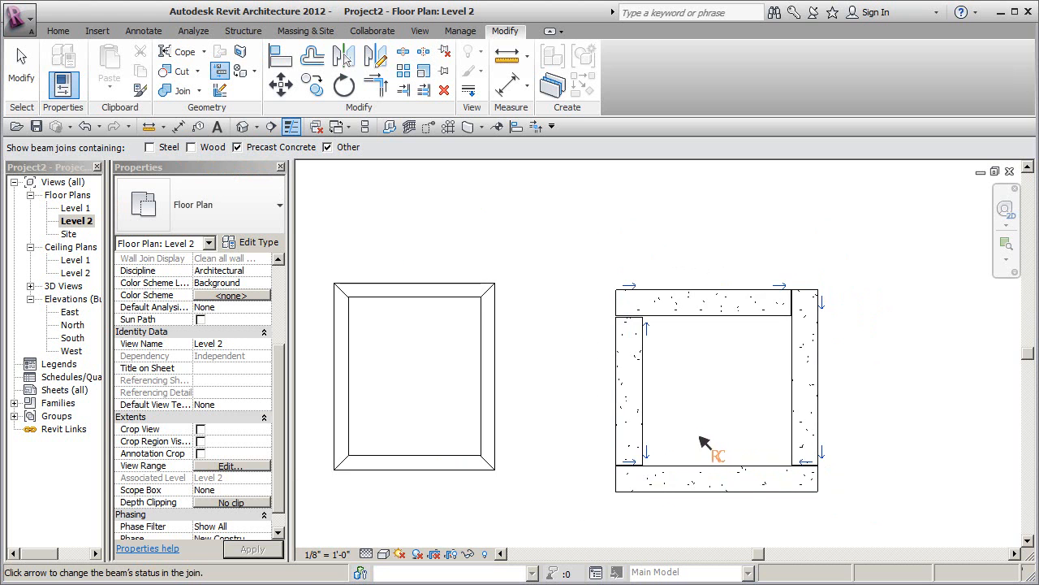
pyautogui.moveTo(701, 397); pyautogui.dragTo(766, 384, button='middle')
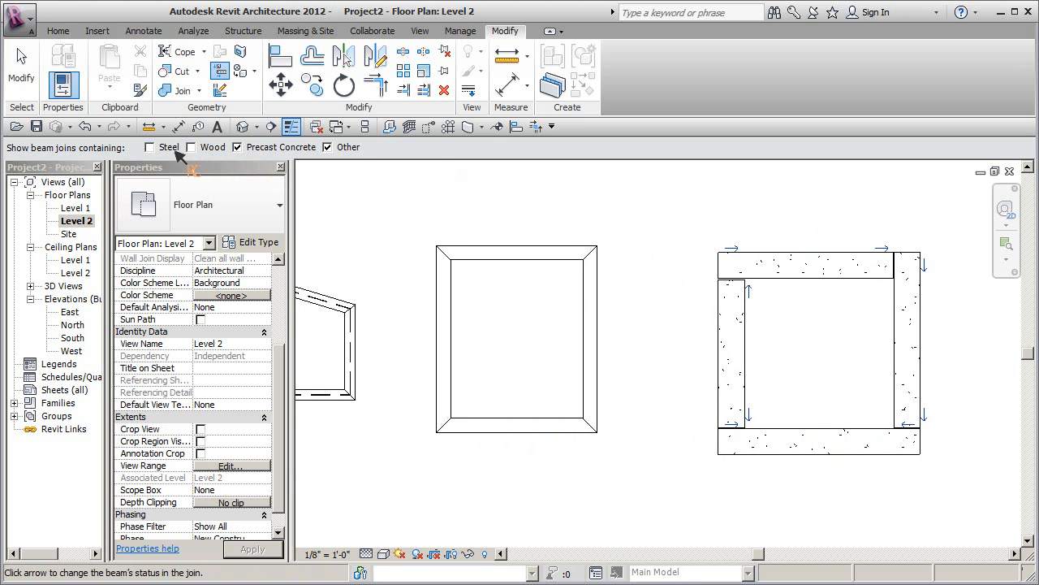
# Show the Steel and Wood beam joins as well and display all three frames in the 3D view
pyautogui.click(150, 147)
pyautogui.click(191, 147)
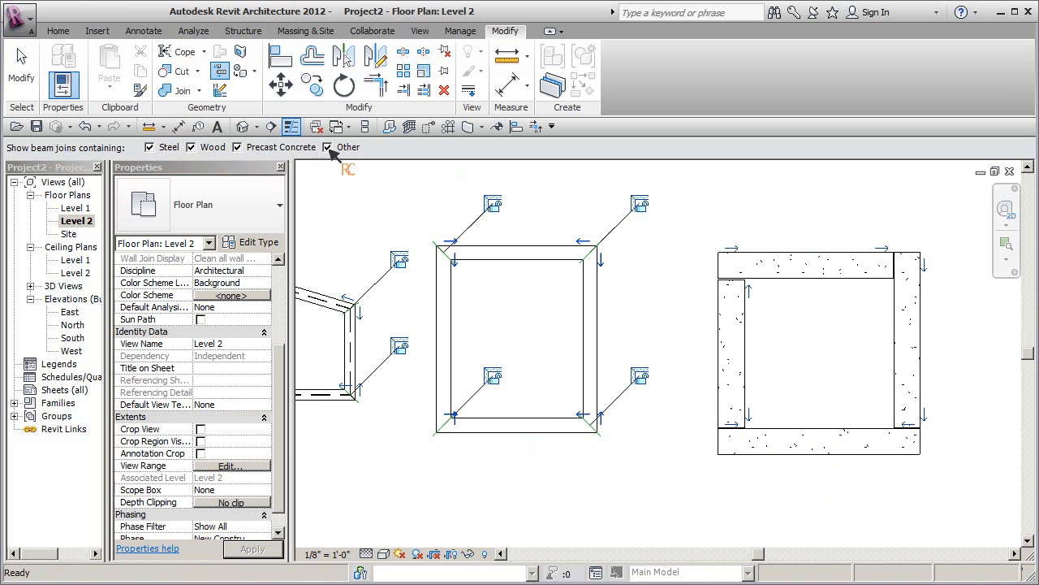
pyautogui.click(242, 126)
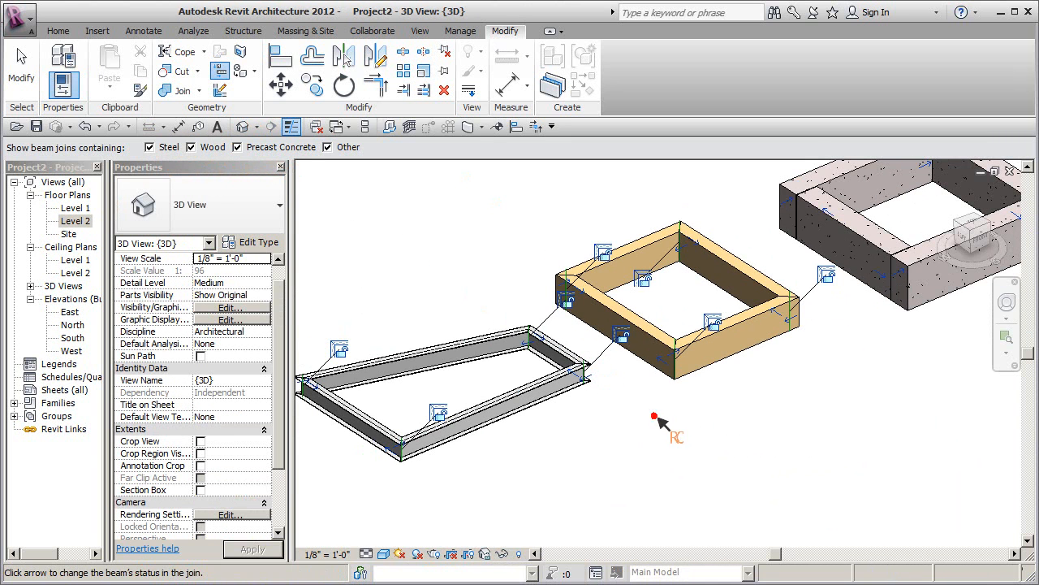
pyautogui.moveTo(730, 418); pyautogui.dragTo(658, 429, button='middle')
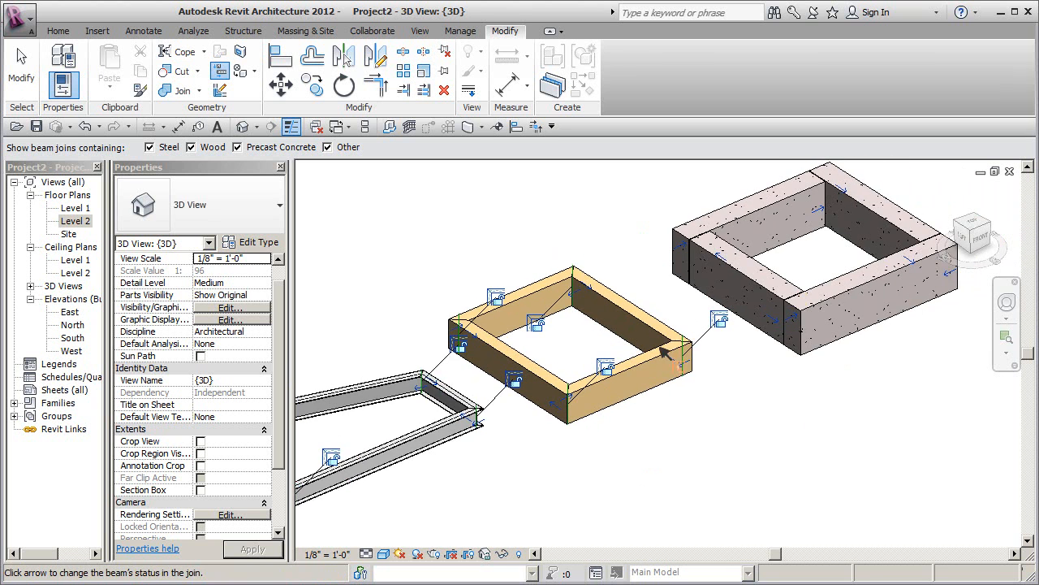
pyautogui.scroll(-2, 664, 351)
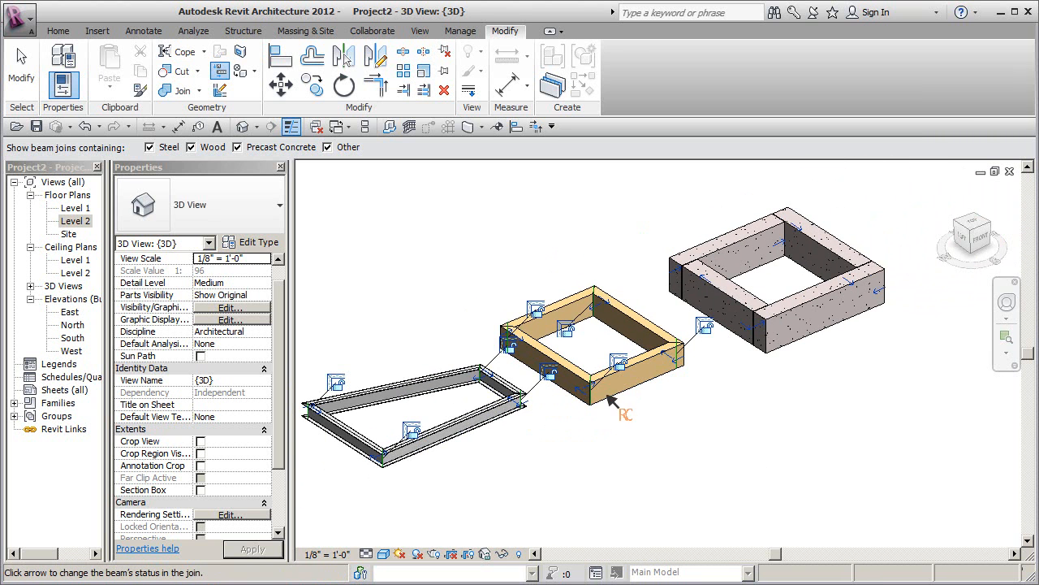
pyautogui.moveTo(455, 227); pyautogui.dragTo(442, 240, button='middle')
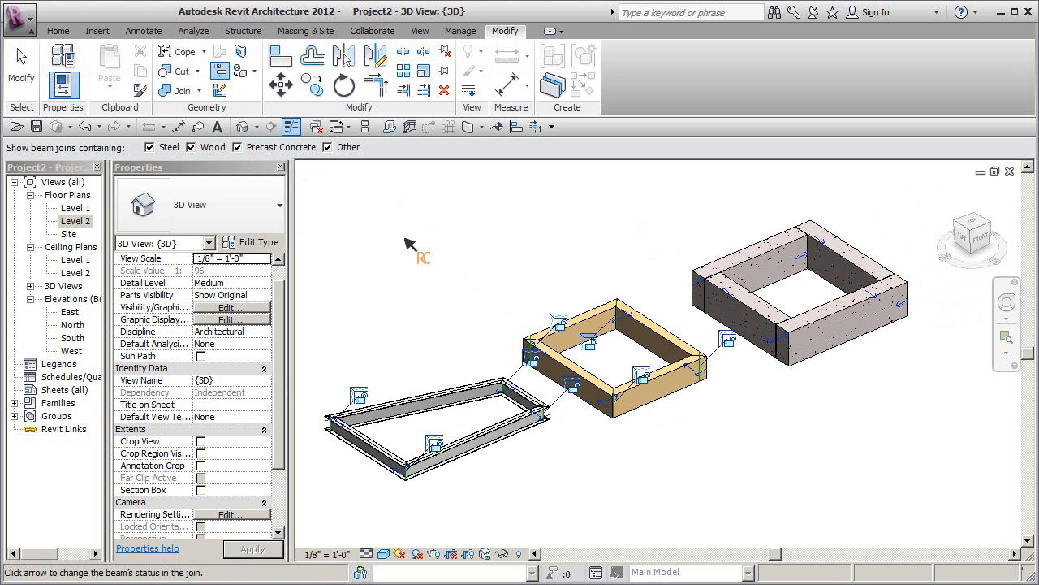
# Exit the Beam/Column Joins tool in the 3D view
pyautogui.press('Escape')
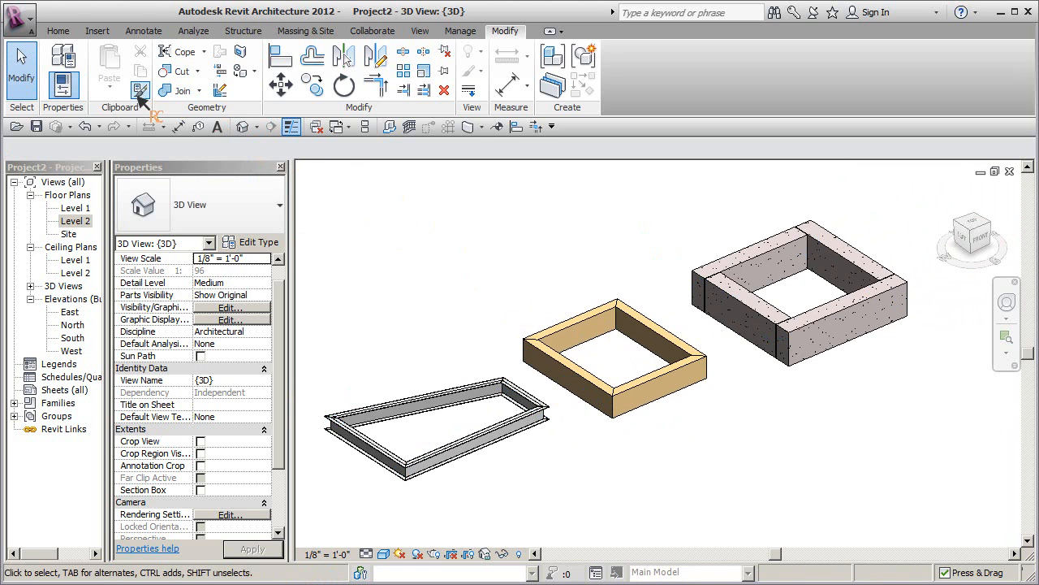
pyautogui.click(19, 78)
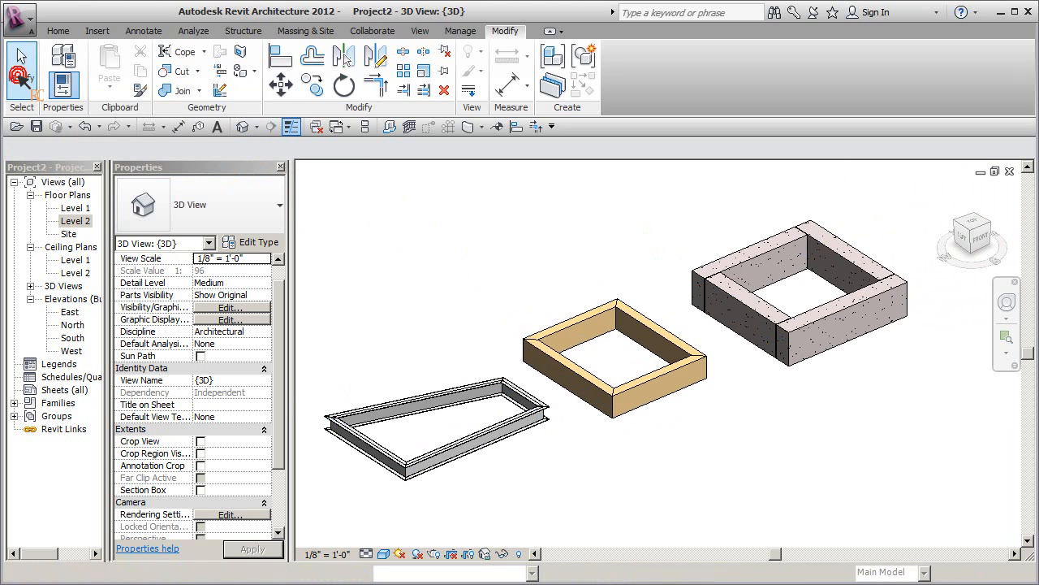
pyautogui.click(21, 62)
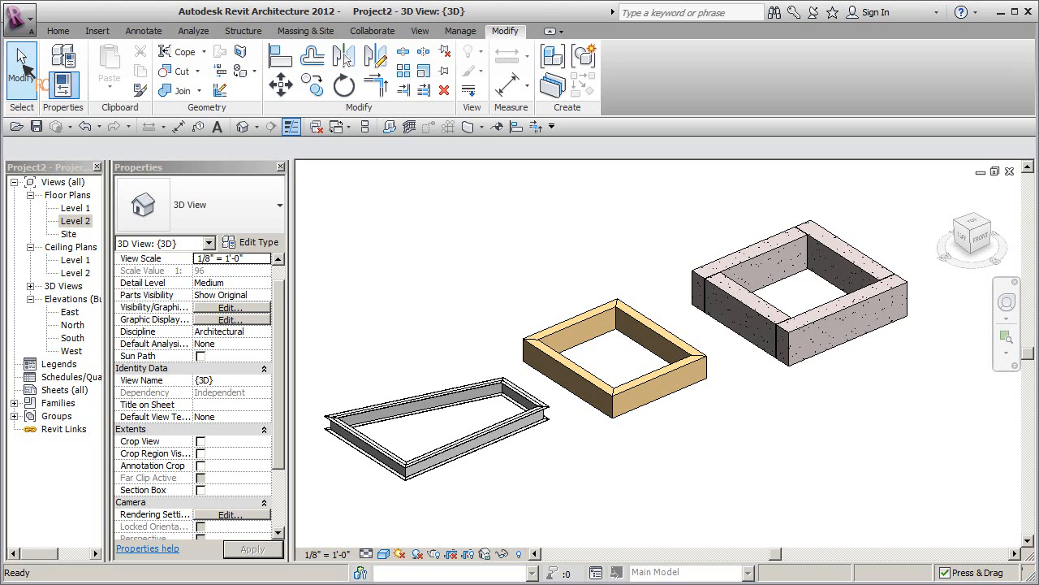
pyautogui.click(21, 62)
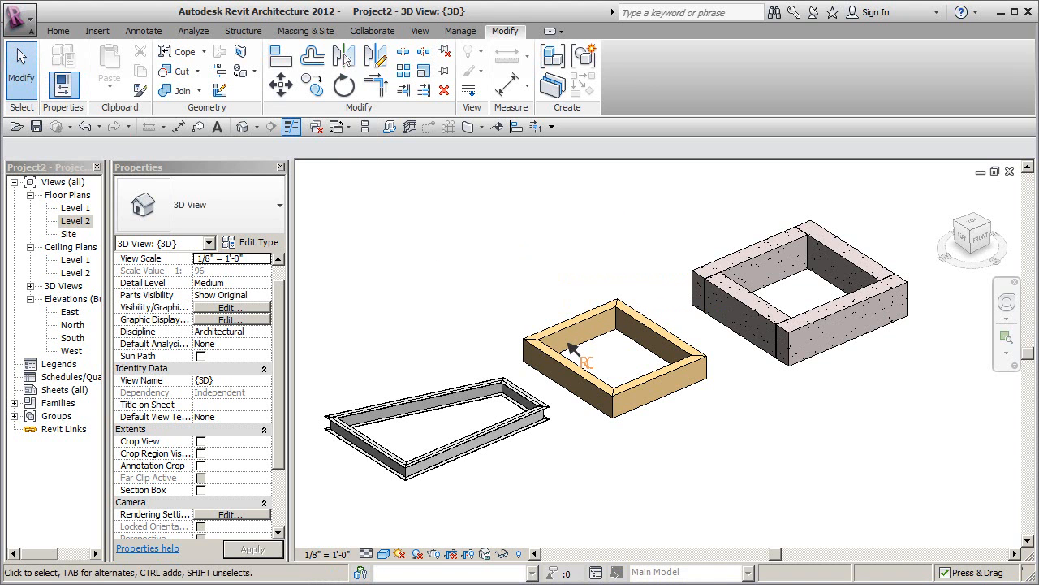
# Use Beam/Column Joins in the 3D view to lock the mitered join at the steel frame's far-left corner
pyautogui.click(220, 72)
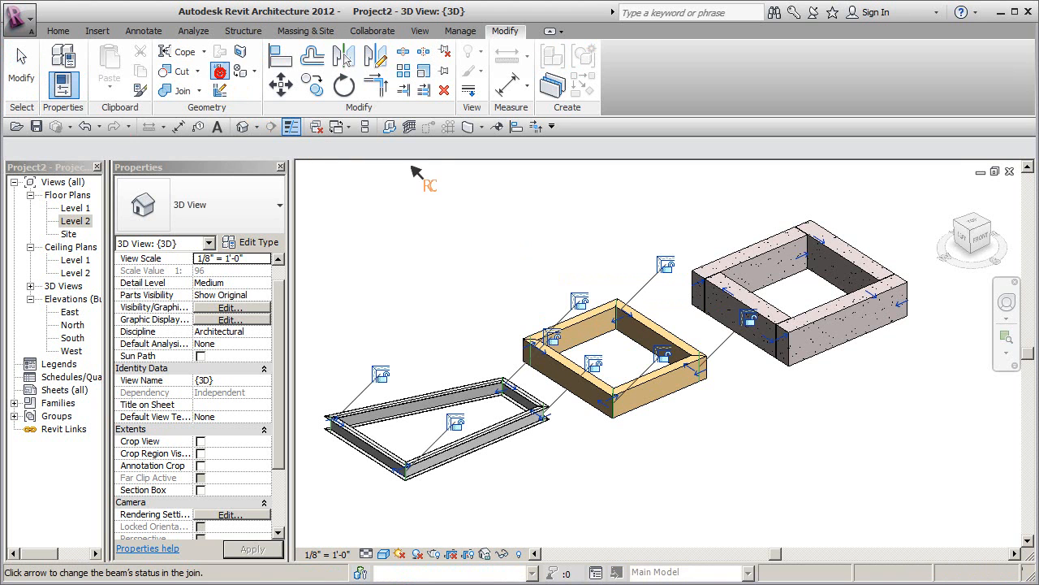
pyautogui.click(382, 377)
pyautogui.click(414, 371)
pyautogui.scroll(4, 345, 422)
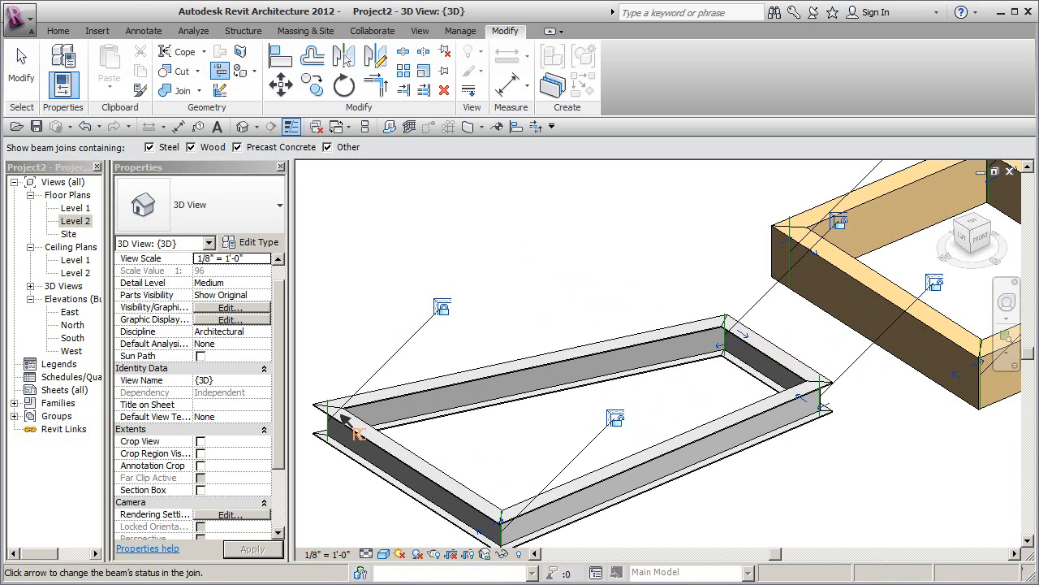
pyautogui.scroll(4, 523, 540)
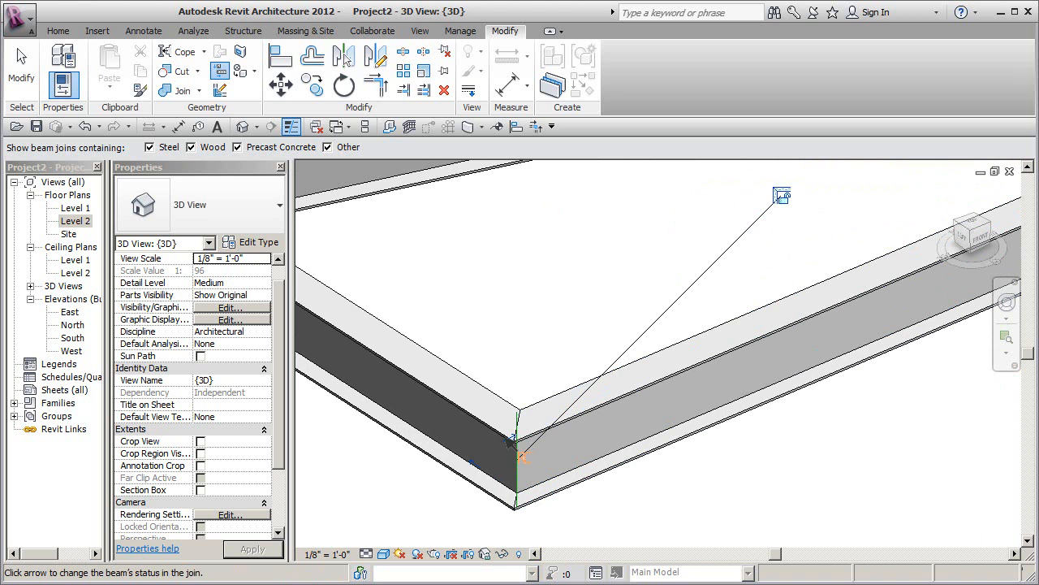
pyautogui.scroll(-2, 506, 438)
pyautogui.moveTo(439, 278); pyautogui.dragTo(522, 331, button='middle')
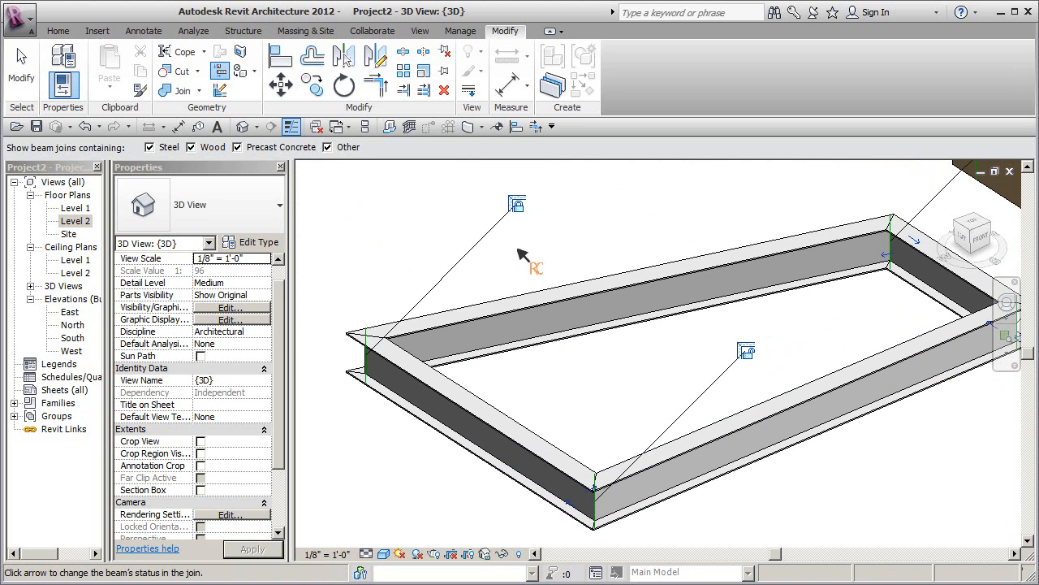
# In the Level 2 floor plan, unlock the mitered join at the steel frame's upper-left corner
pyautogui.doubleClick(81, 221)
pyautogui.moveTo(425, 352); pyautogui.dragTo(742, 404, button='middle')
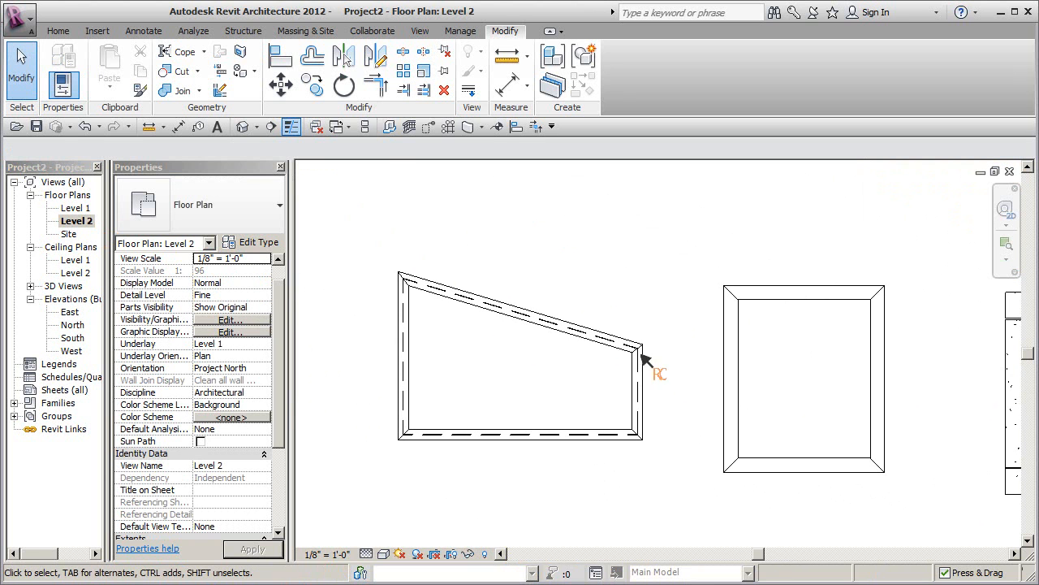
pyautogui.click(221, 71)
pyautogui.scroll(5, 398, 278)
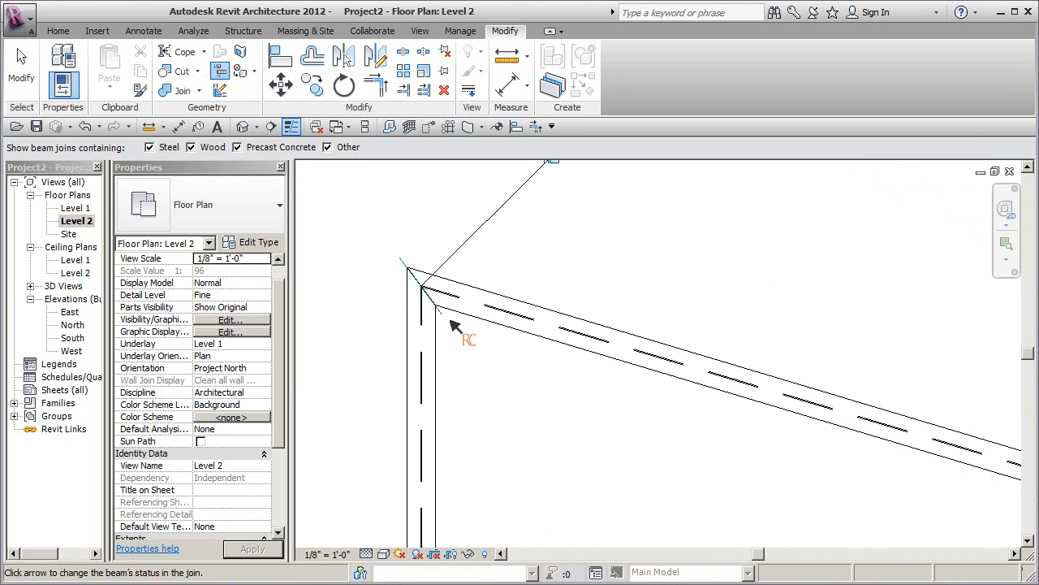
pyautogui.scroll(-4, 456, 325)
pyautogui.click(510, 227)
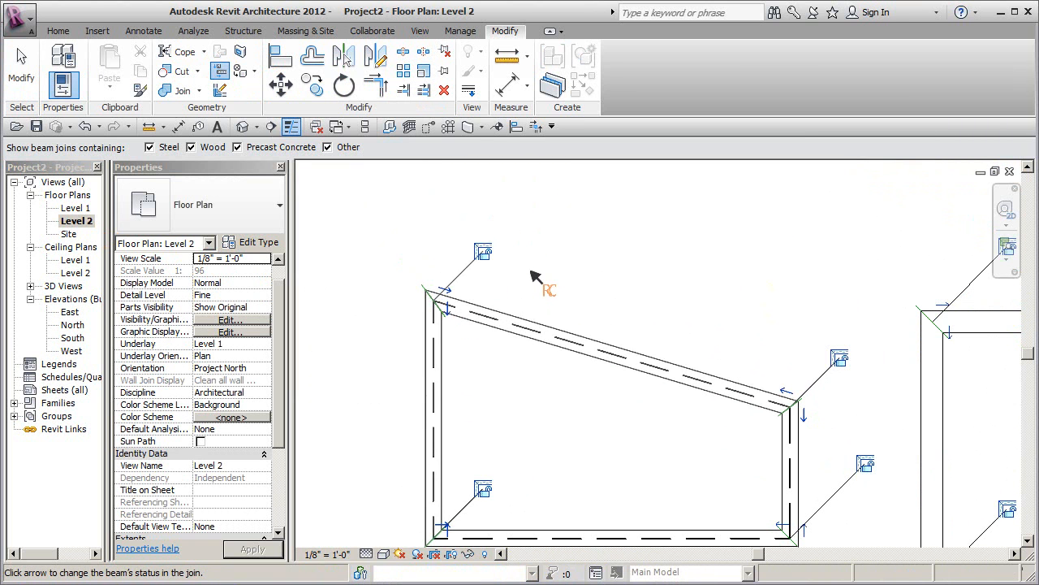
pyautogui.scroll(-2, 531, 273)
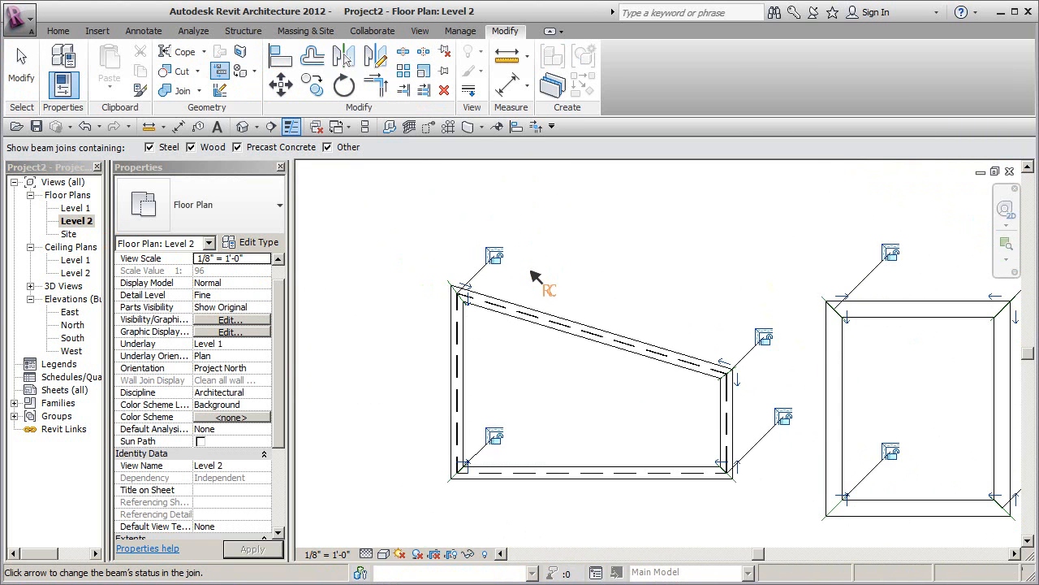
# Examine the steel, wood and precast concrete frames together in the 3D view
pyautogui.click(242, 127)
pyautogui.scroll(-2, 529, 341)
pyautogui.moveTo(529, 341); pyautogui.dragTo(447, 372, button='middle')
pyautogui.scroll(-1, 447, 372)
pyautogui.moveTo(531, 378); pyautogui.dragTo(492, 411, button='middle')
pyautogui.moveTo(723, 471); pyautogui.dragTo(694, 469, button='middle')
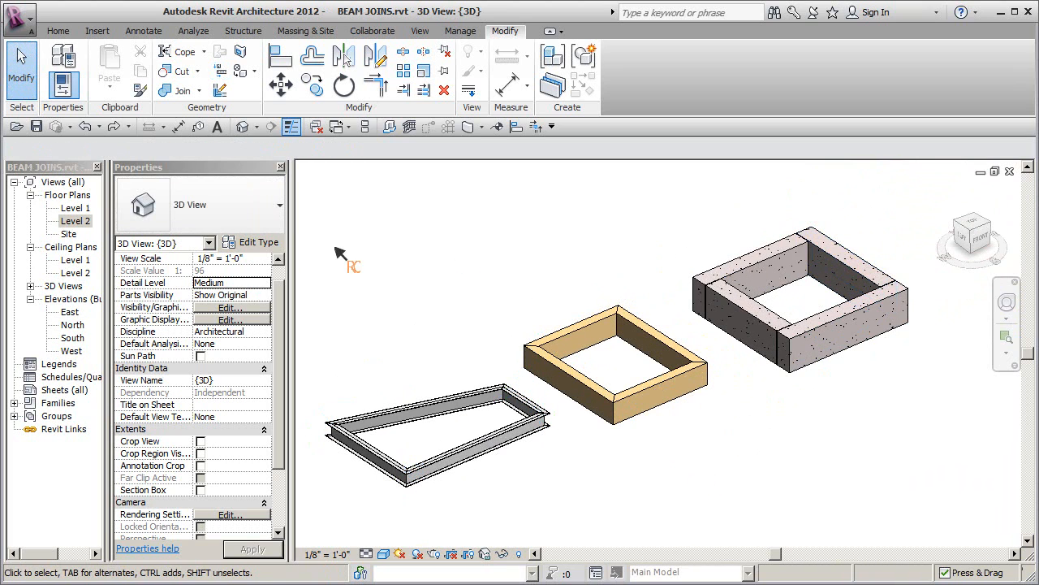
# In the Level 2 floor plan, select the precast frame's top and left beams together to examine their shared end grip
pyautogui.doubleClick(76, 221)
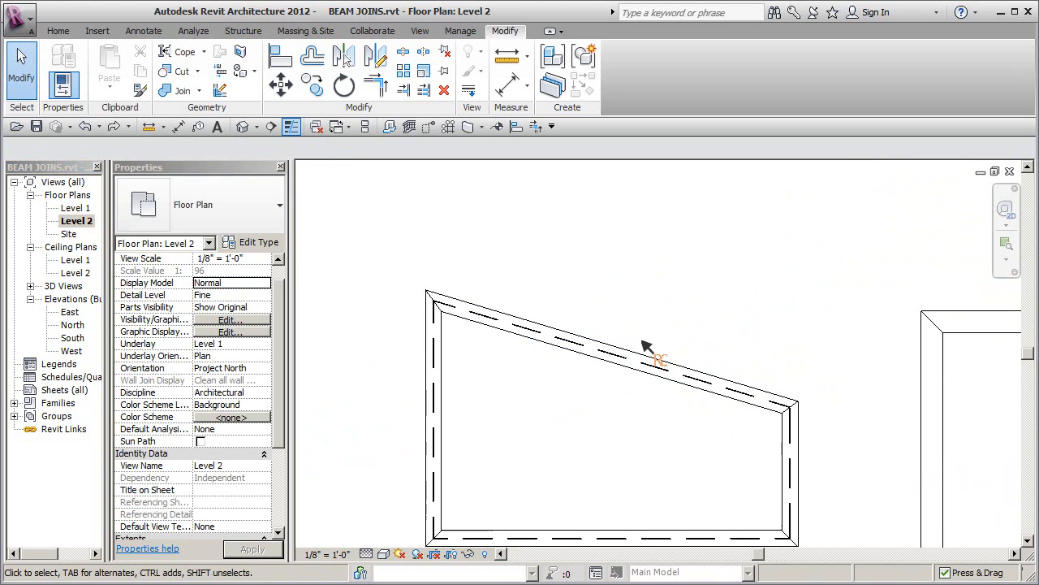
pyautogui.scroll(3, 706, 369)
pyautogui.moveTo(685, 367); pyautogui.dragTo(611, 374, button='middle')
pyautogui.moveTo(787, 382); pyautogui.dragTo(516, 383, button='middle')
pyautogui.click(739, 374)
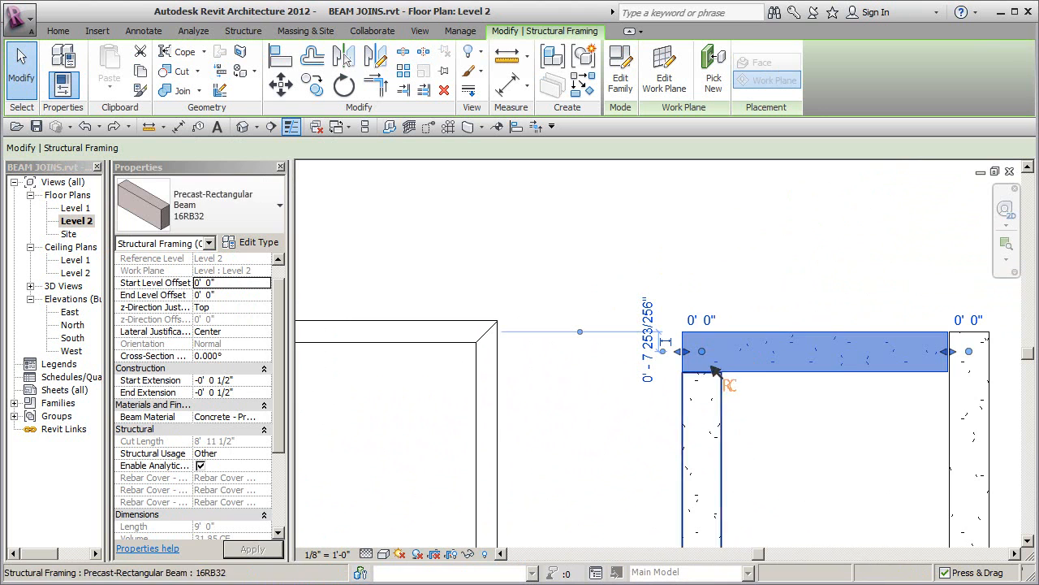
pyautogui.scroll(1, 763, 418)
pyautogui.scroll(1, 763, 414)
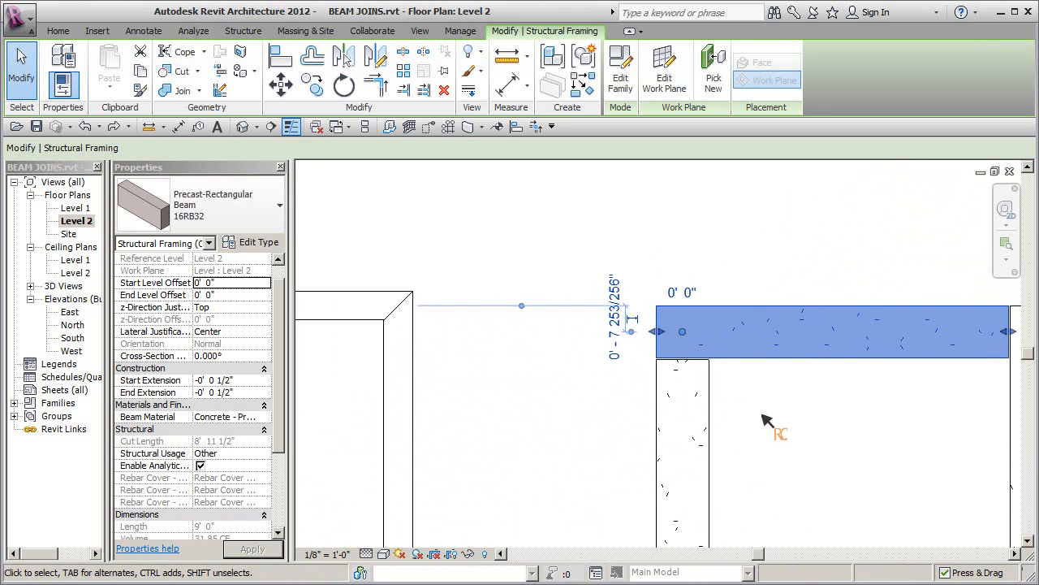
pyautogui.click(703, 418)
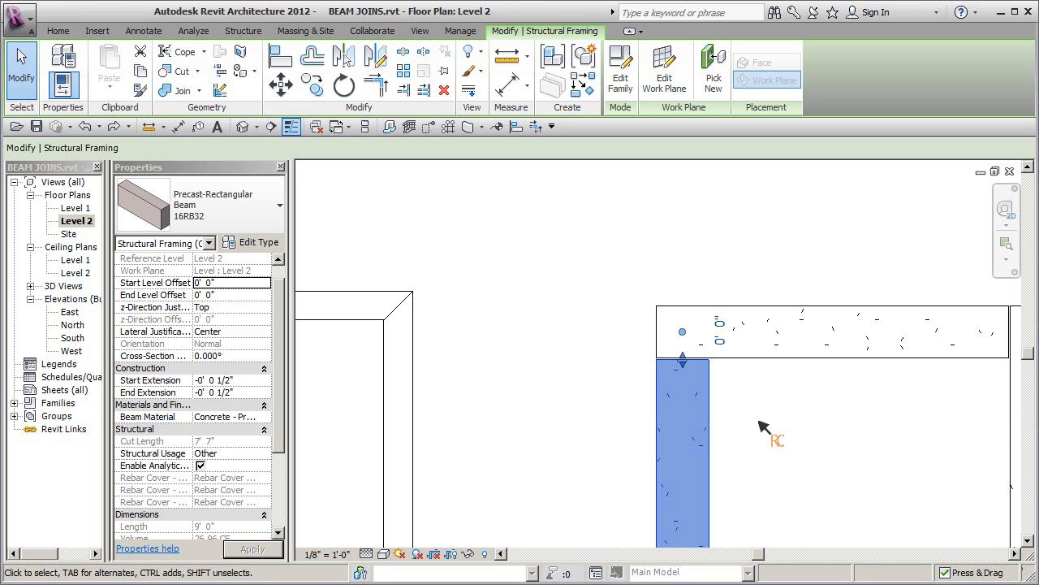
pyautogui.keyDown('ctrl'); pyautogui.click(750, 355); pyautogui.keyUp('ctrl')
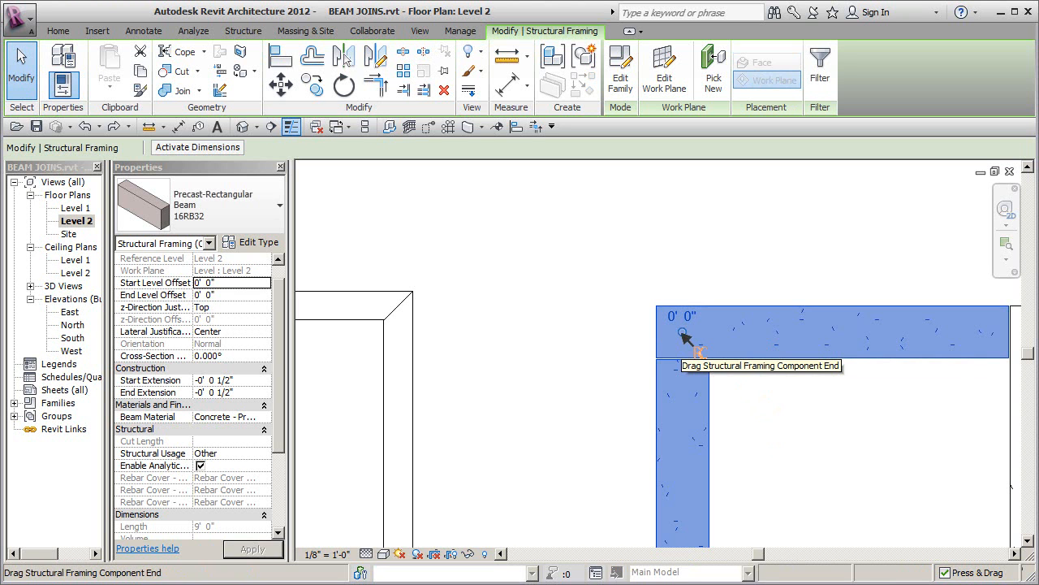
pyautogui.click(735, 398)
# Try moving the wood frame's upper-right corner by the shared end of its top and right beams
pyautogui.moveTo(544, 410); pyautogui.dragTo(692, 433, button='middle')
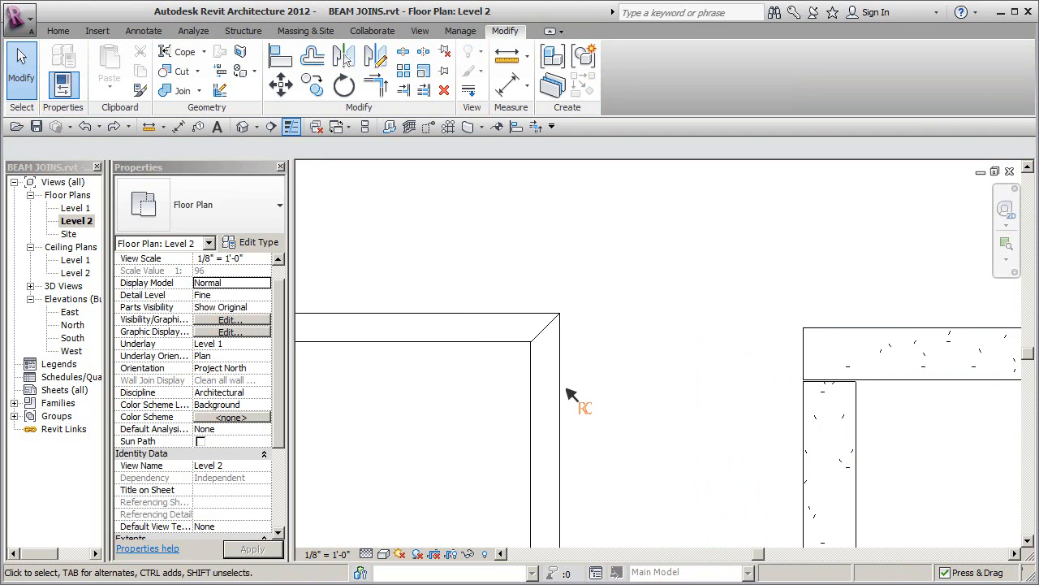
pyautogui.click(561, 388)
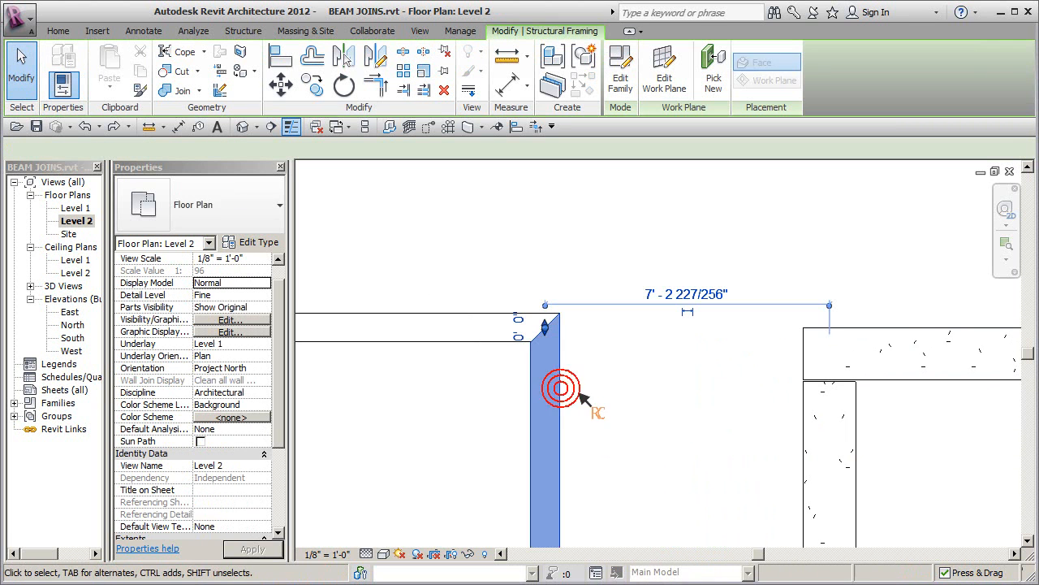
pyautogui.keyDown('ctrl'); pyautogui.click(499, 338); pyautogui.keyUp('ctrl')
pyautogui.moveTo(552, 344)
pyautogui.mouseDown()
pyautogui.moveTo(574, 286)
pyautogui.moveTo(544, 327)
pyautogui.mouseUp()
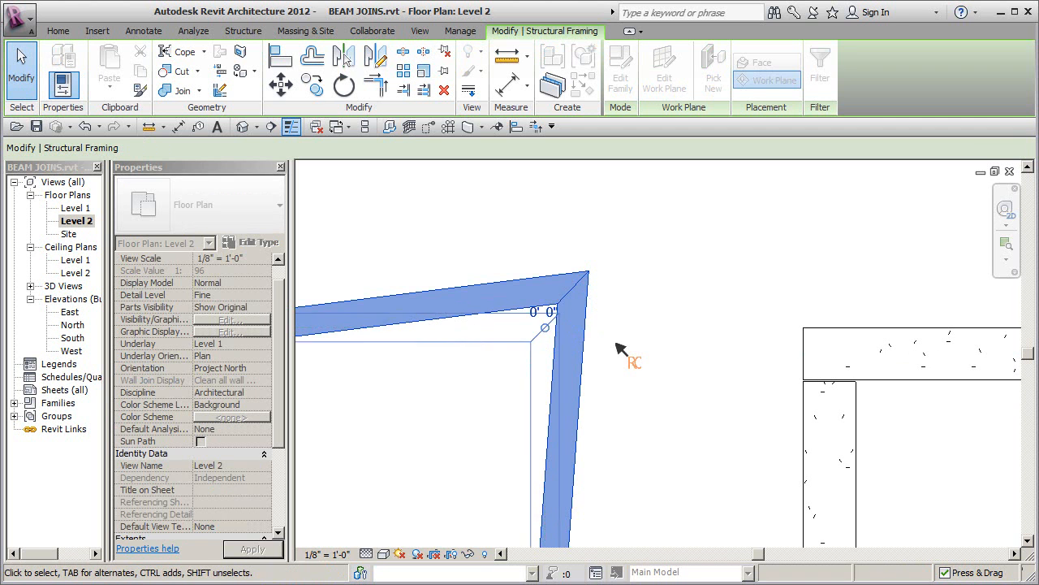
pyautogui.click(614, 344)
# Select the steel frame's sloped top and right beams together and move their shared corner outward to the upper right
pyautogui.scroll(-2, 609, 349)
pyautogui.moveTo(580, 383); pyautogui.dragTo(747, 385, button='middle')
pyautogui.moveTo(636, 369); pyautogui.dragTo(782, 348, button='middle')
pyautogui.scroll(2, 573, 412)
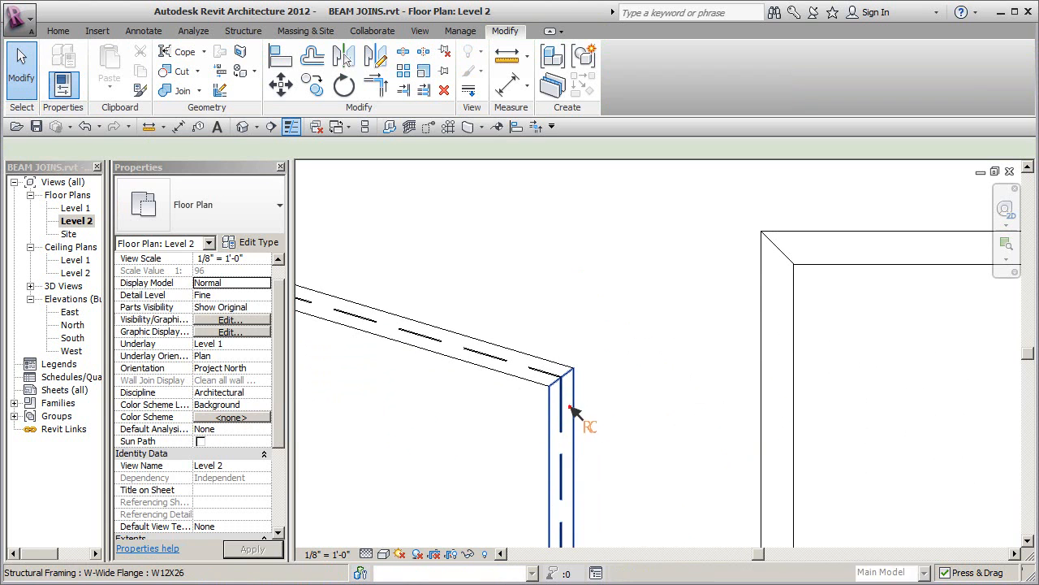
pyautogui.click(583, 424)
pyautogui.keyDown('ctrl'); pyautogui.click(546, 364); pyautogui.keyUp('ctrl')
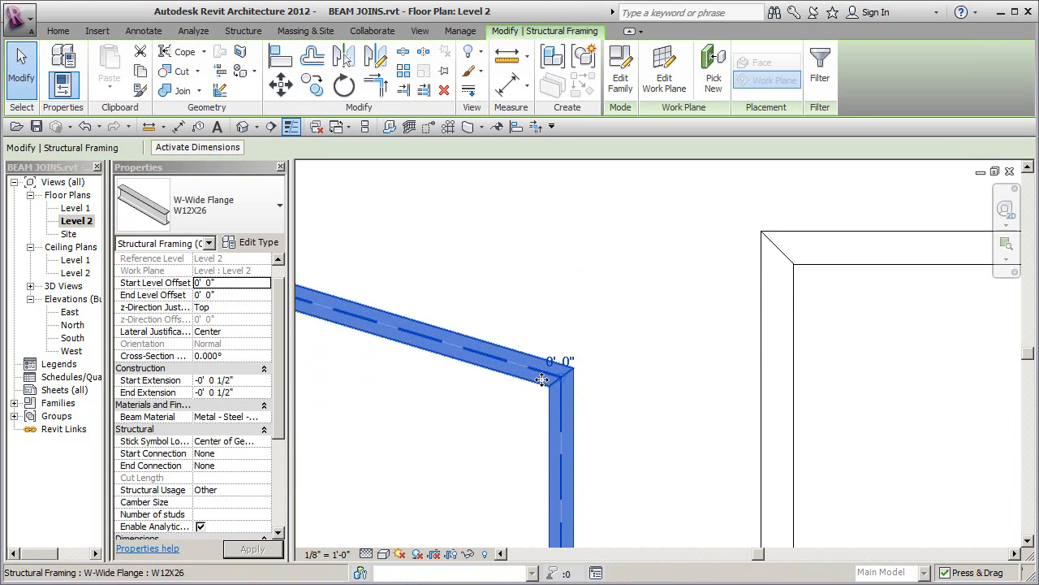
pyautogui.scroll(2, 560, 366)
pyautogui.click(619, 394)
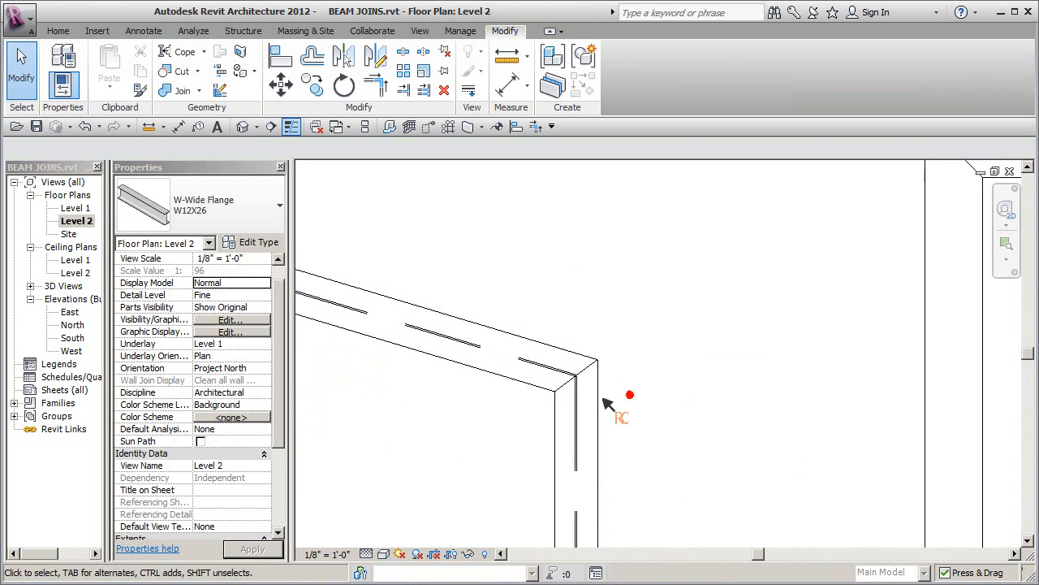
pyautogui.click(577, 365)
pyautogui.keyDown('ctrl'); pyautogui.click(576, 363); pyautogui.keyUp('ctrl')
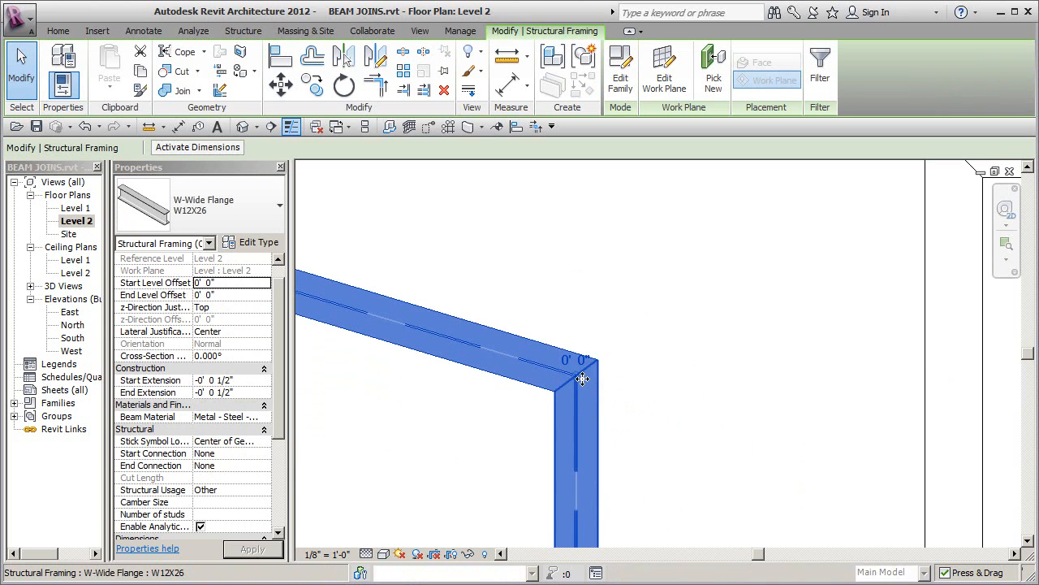
pyautogui.moveTo(575, 378); pyautogui.dragTo(677, 354)
pyautogui.click(666, 358)
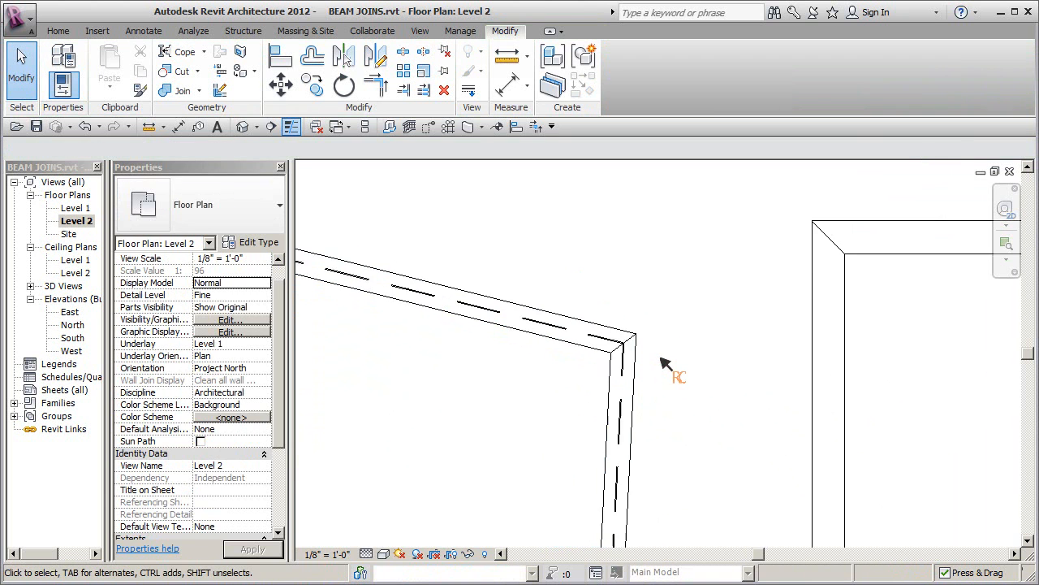
# Select the wood frame's left and top beams together to examine their shared end grip at the upper-left corner
pyautogui.scroll(-2, 645, 367)
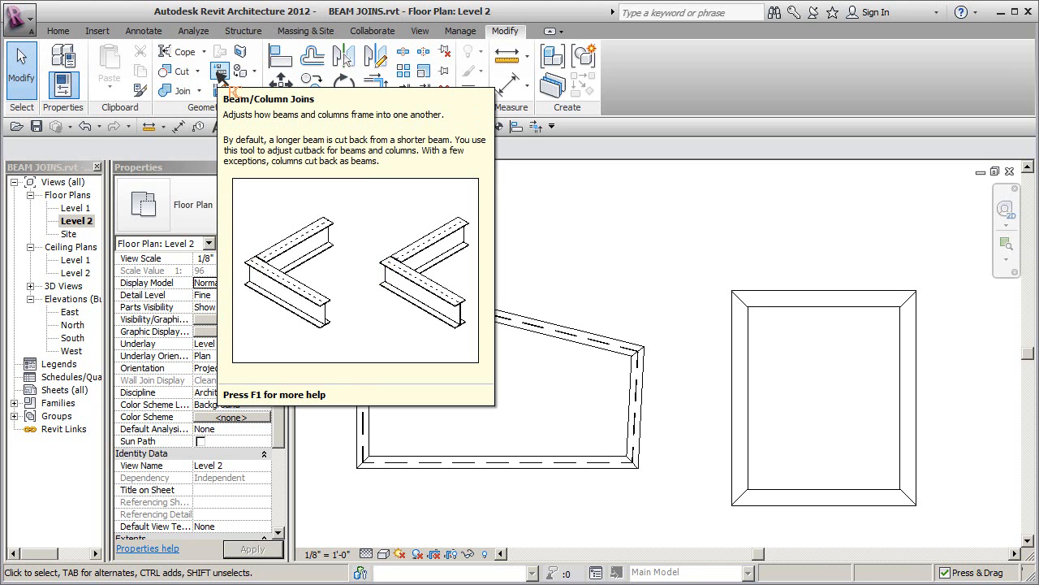
pyautogui.scroll(2, 737, 329)
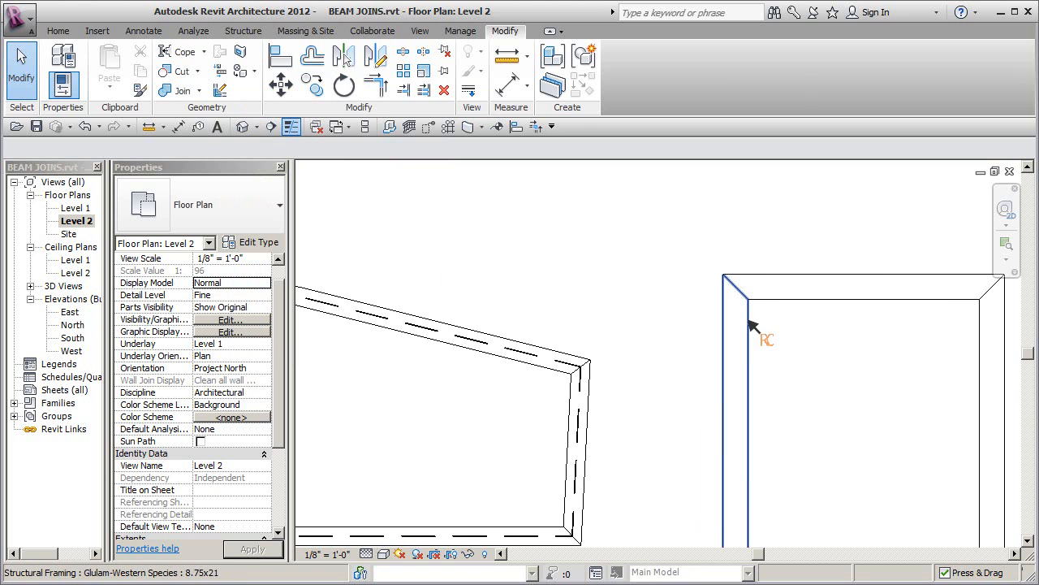
pyautogui.click(741, 333)
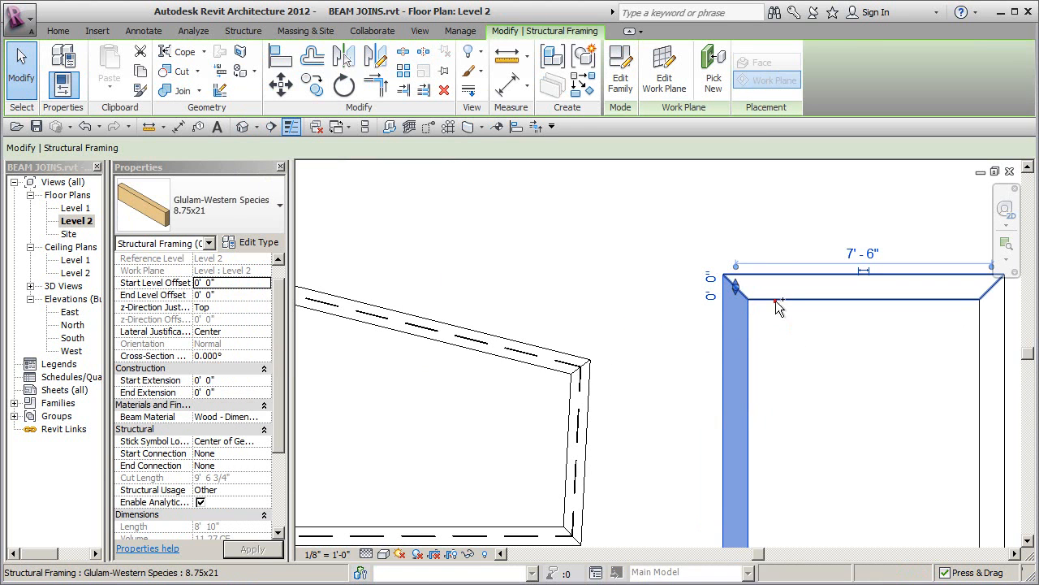
pyautogui.keyDown('ctrl'); pyautogui.click(775, 294); pyautogui.keyUp('ctrl')
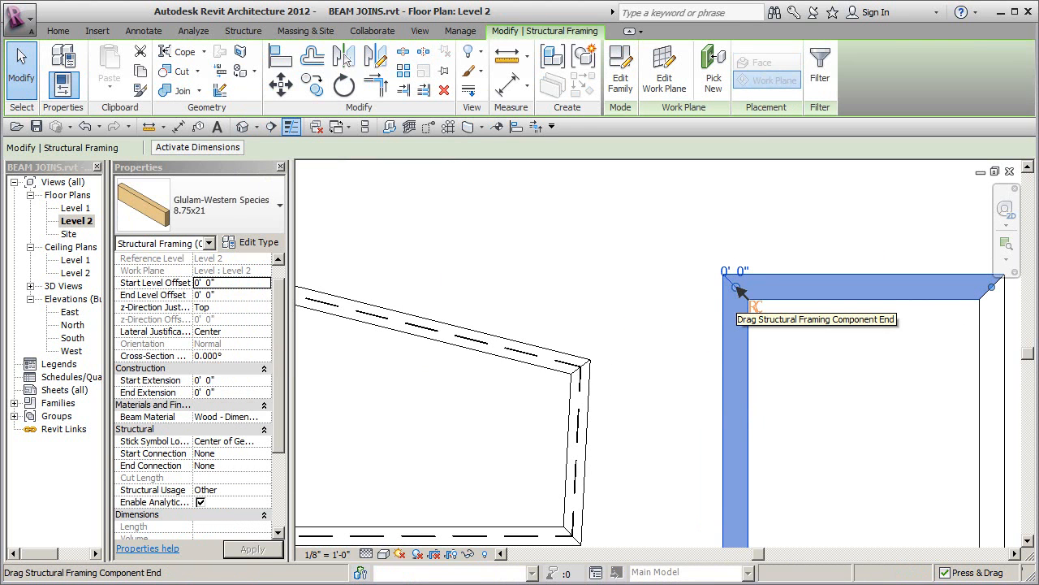
pyautogui.click(776, 342)
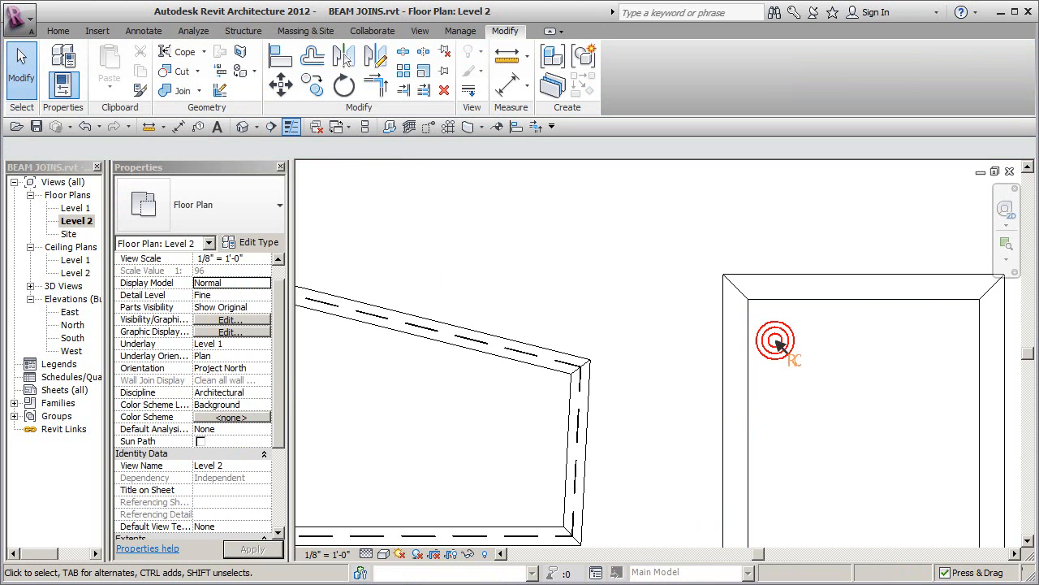